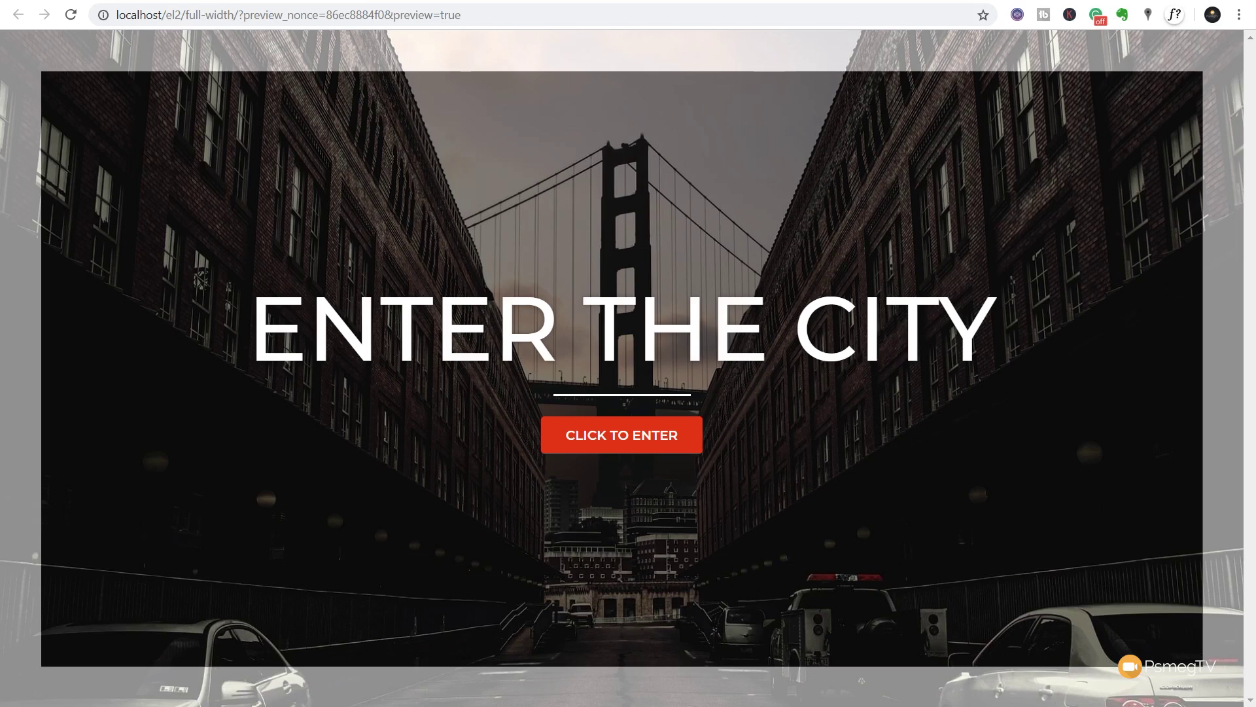
Add a one-column section to the page and set its height to Fit To Screen.
key(ctrl+w)
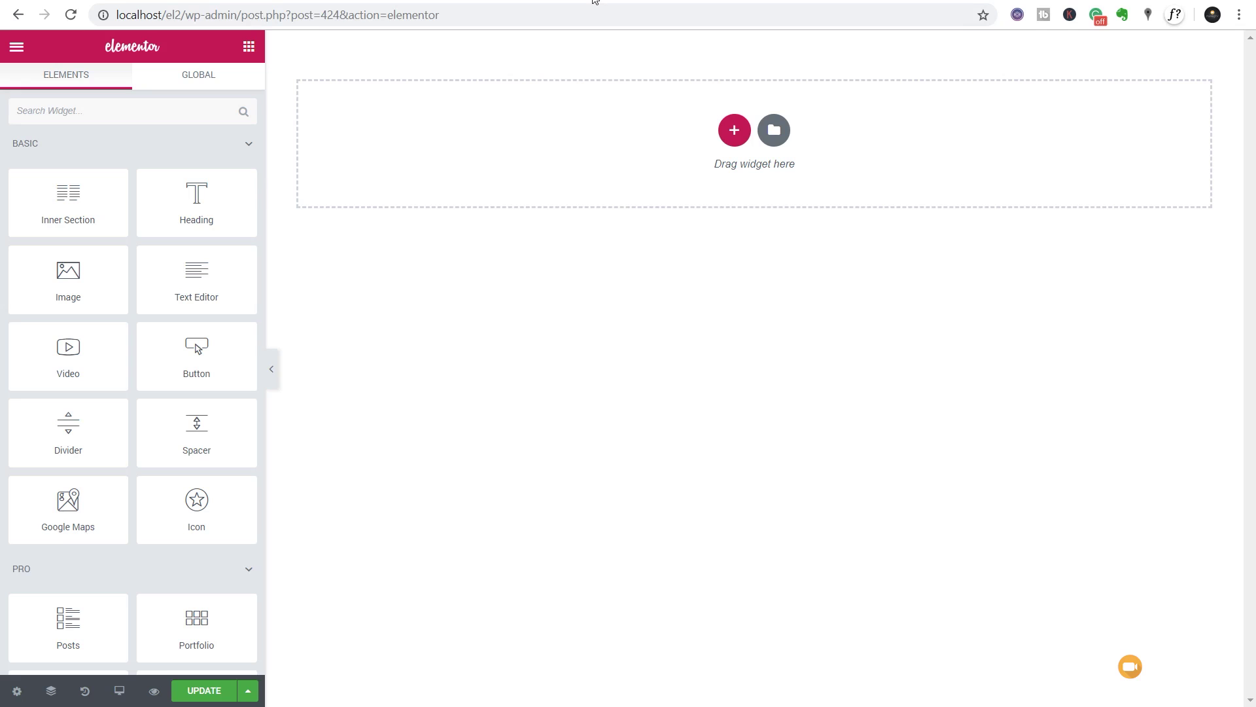
click(734, 130)
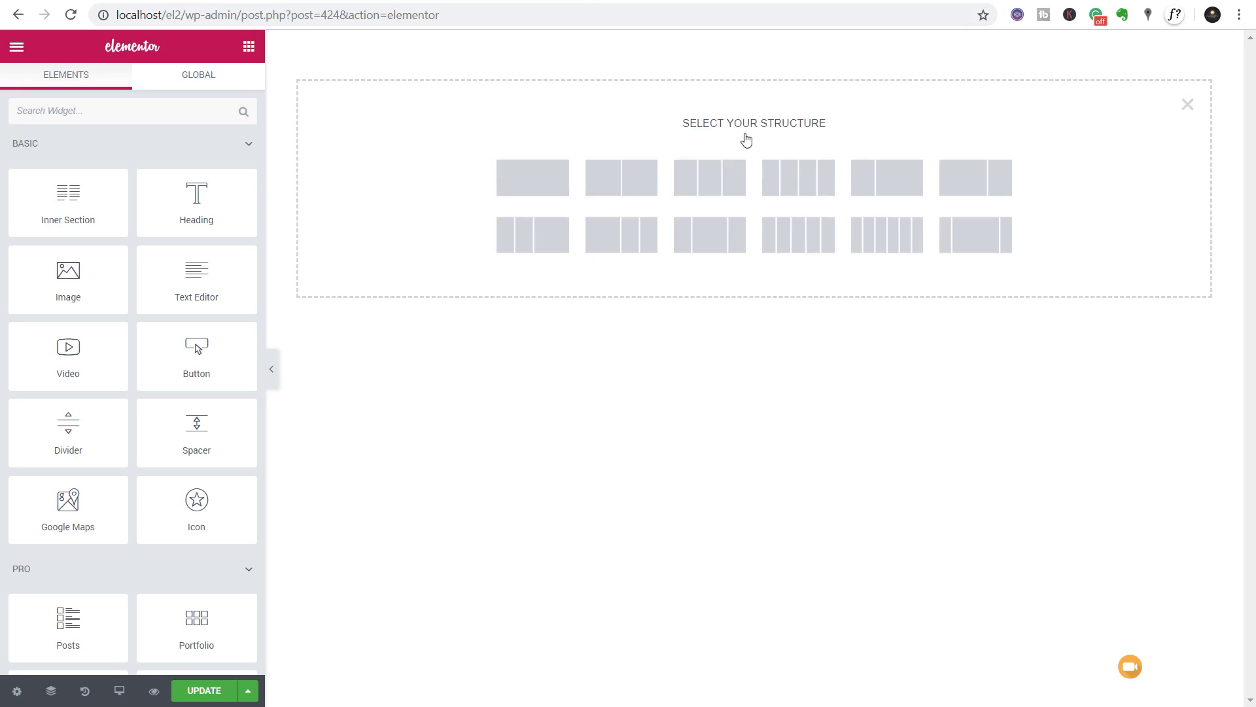
click(550, 182)
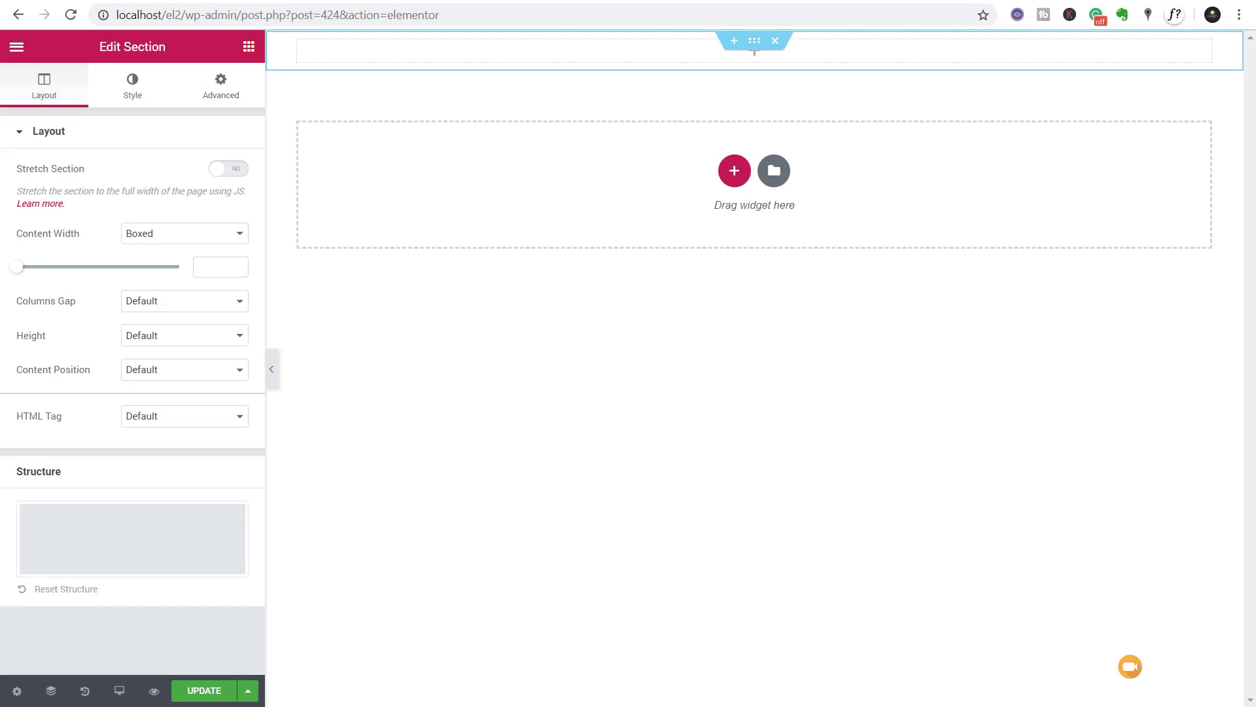
click(152, 339)
click(155, 367)
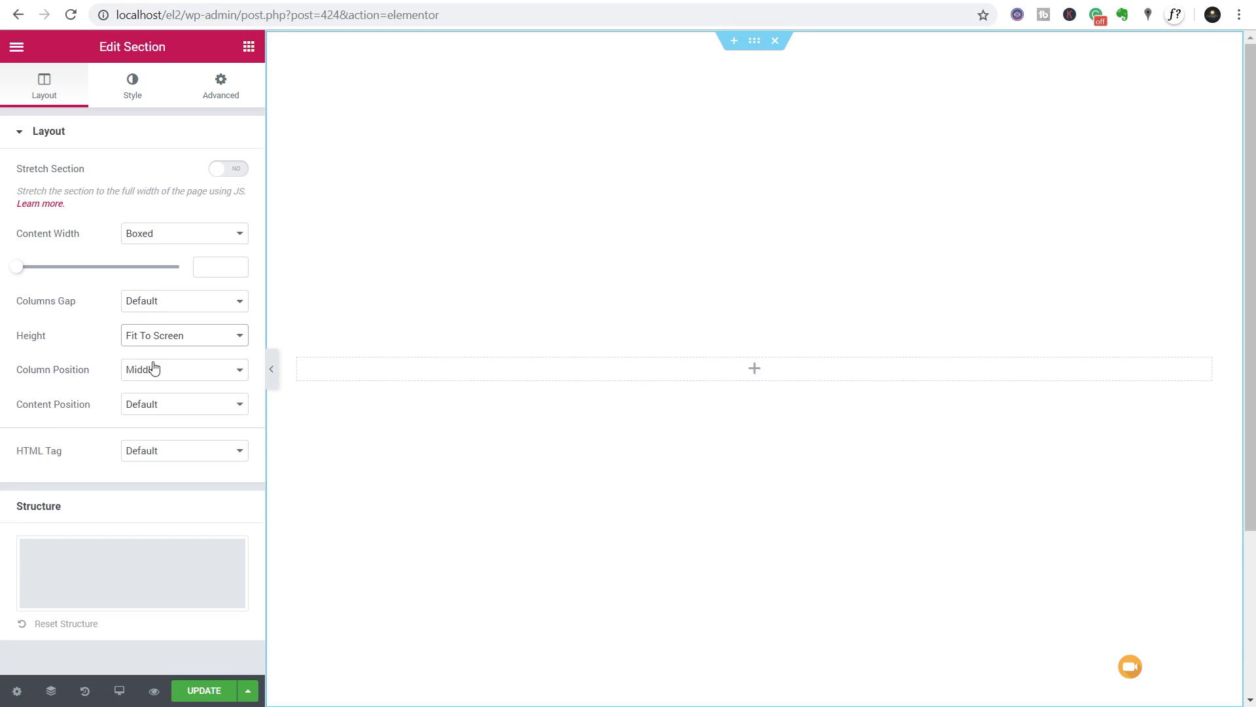
click(134, 91)
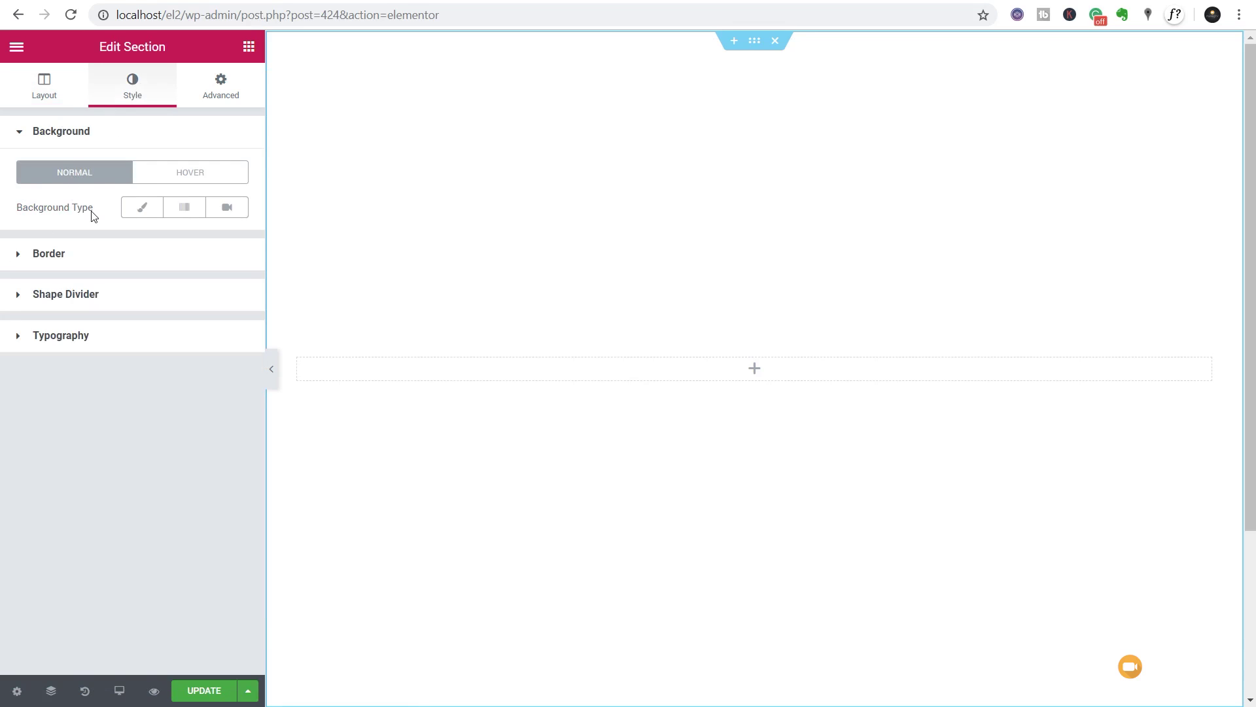
Set a Classic background using the bridge street photo from the Media Library.
click(141, 213)
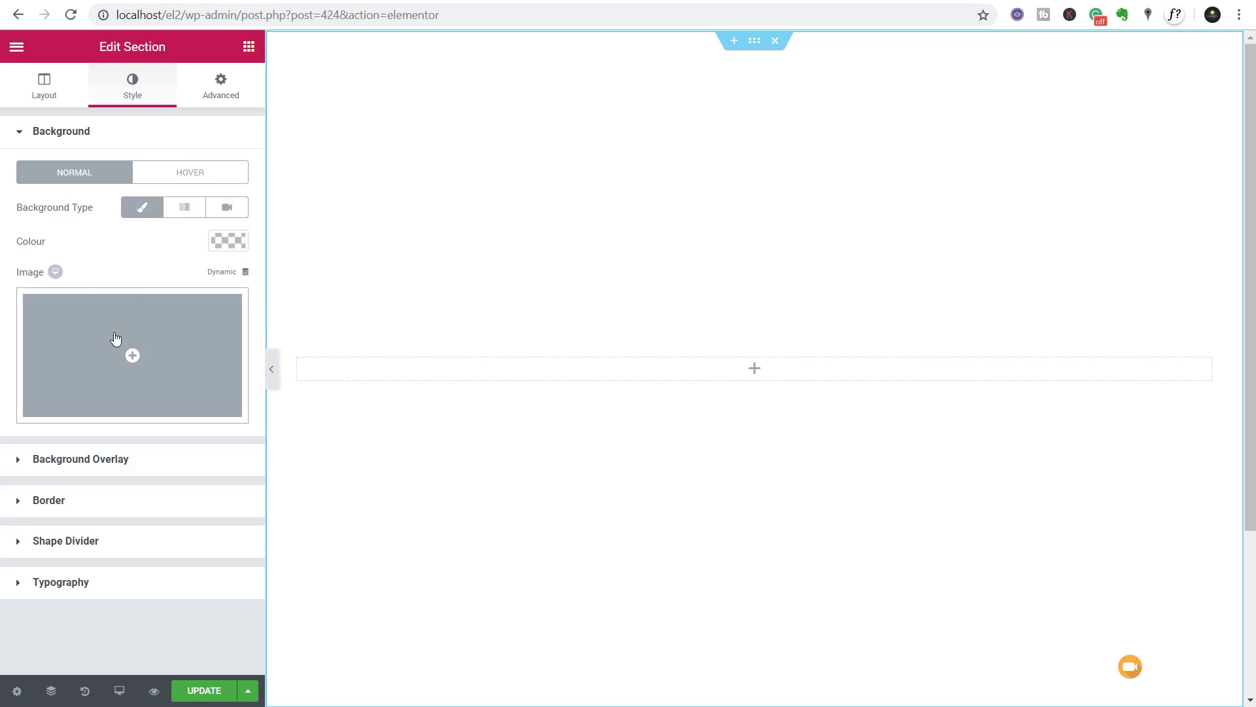
click(130, 367)
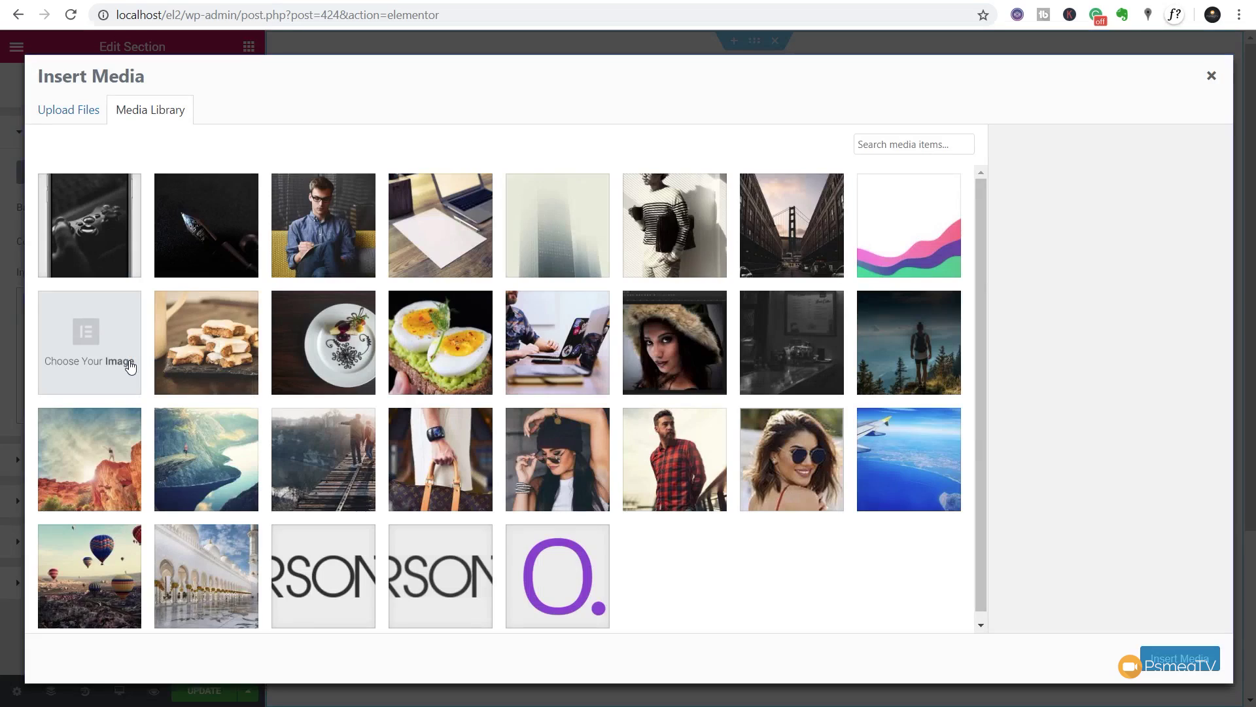
click(788, 261)
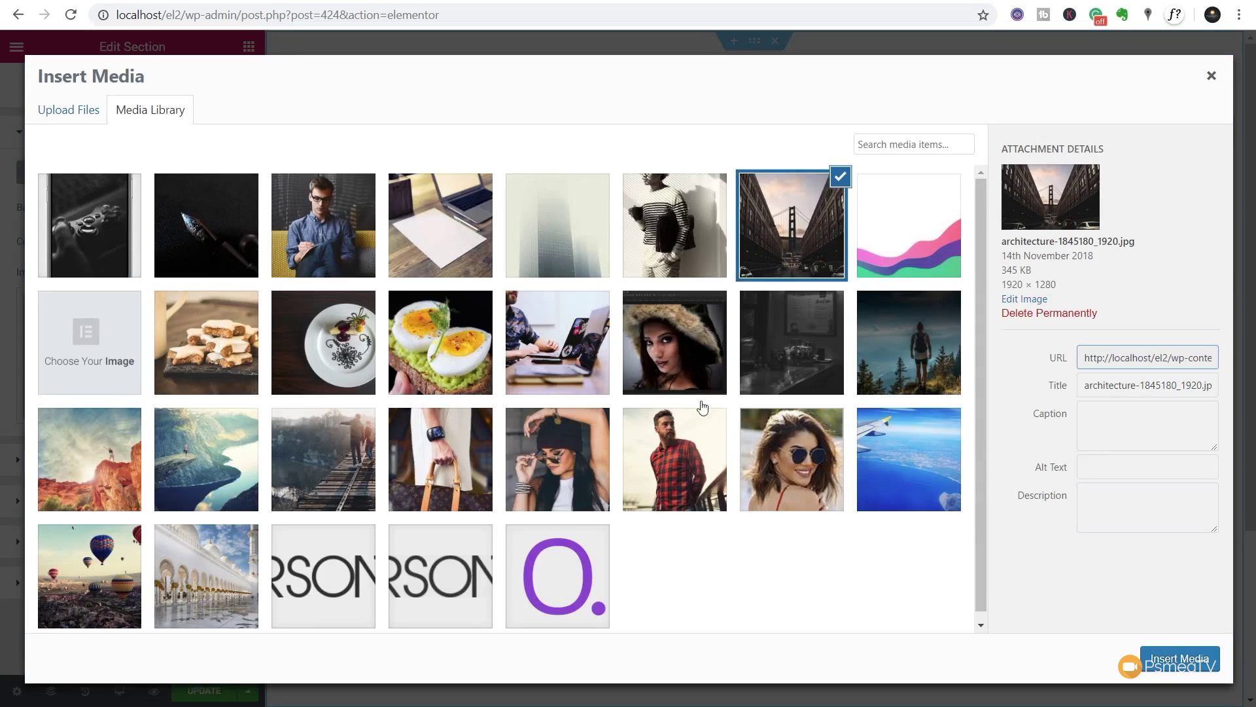
click(1177, 659)
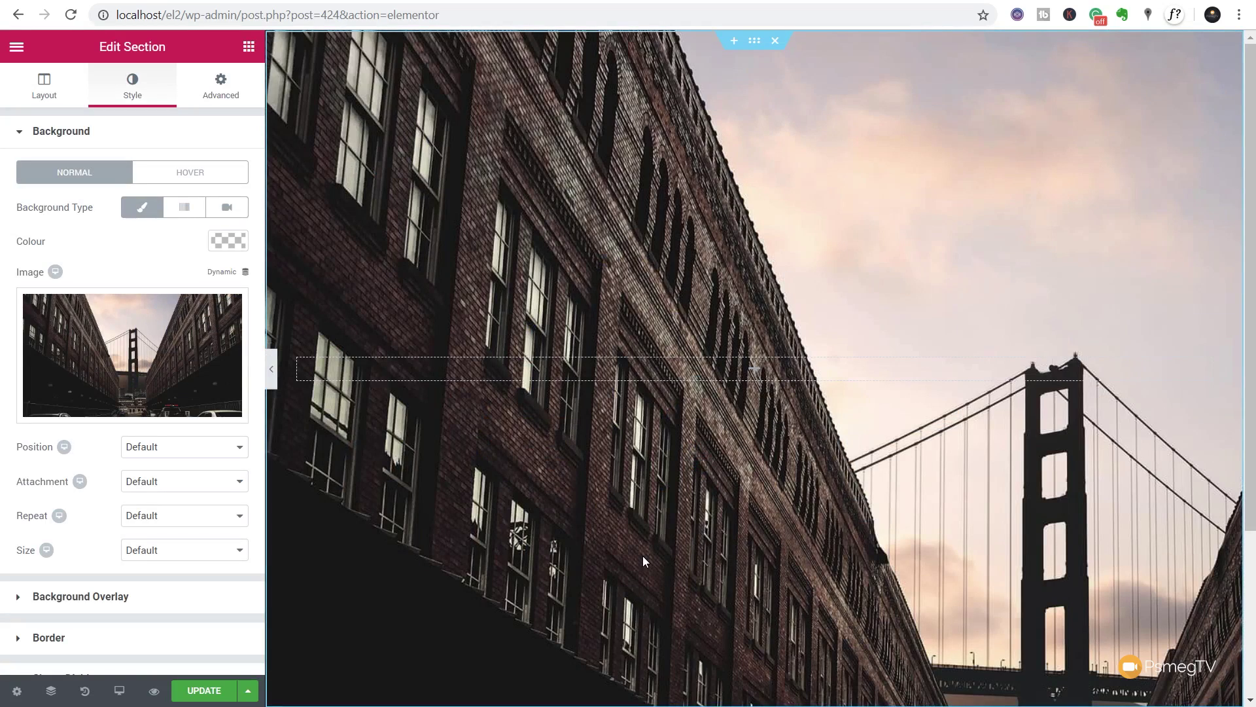
Give the tablet layout the entrepreneur photo as its section background.
mouse_move(57, 273)
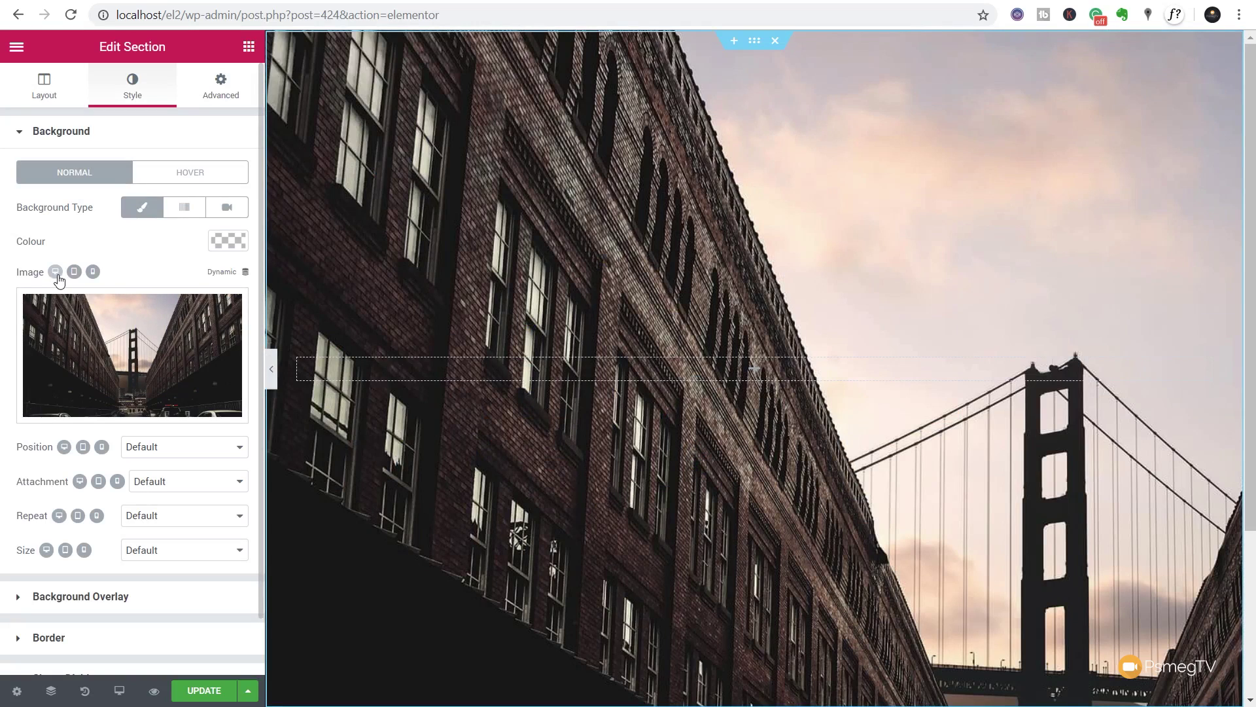
click(75, 274)
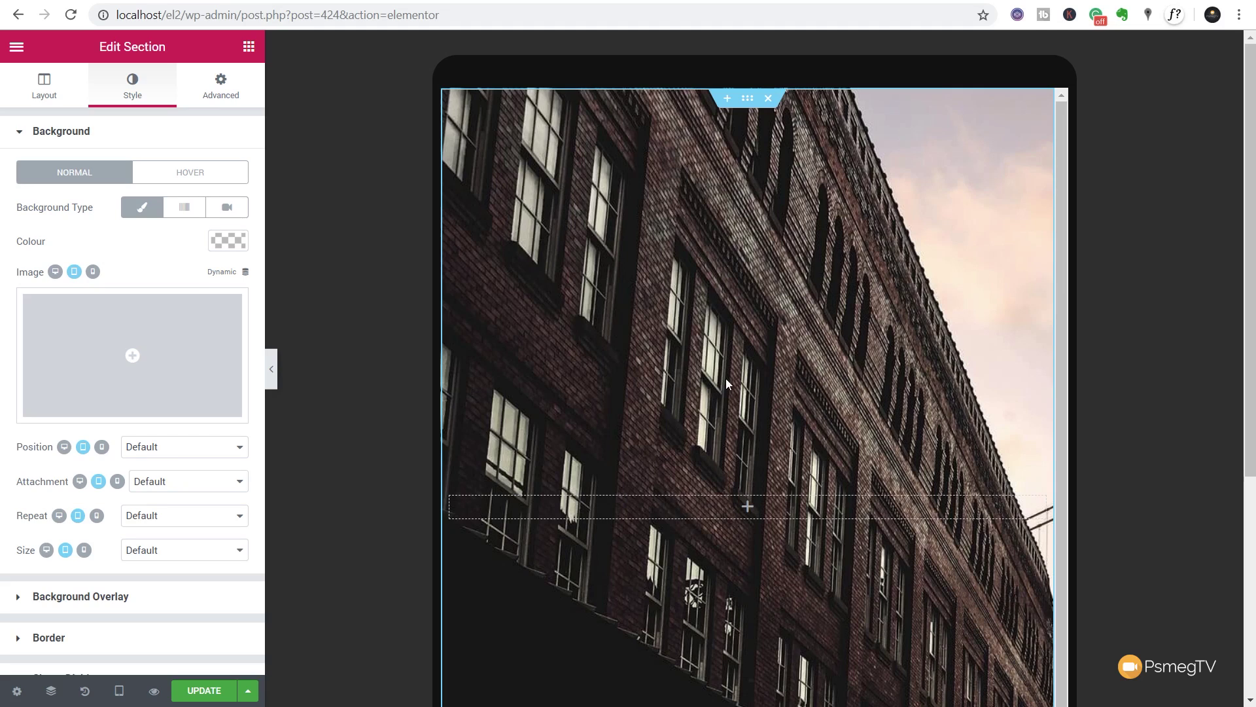
click(131, 353)
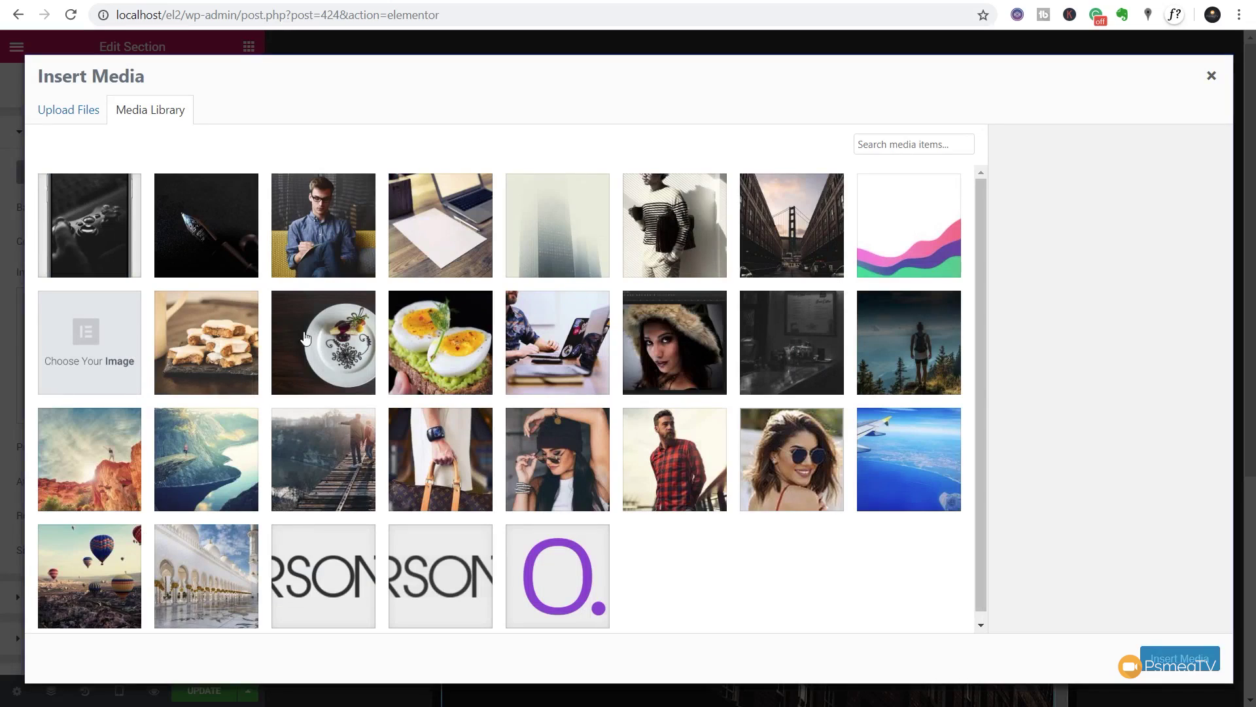
click(312, 248)
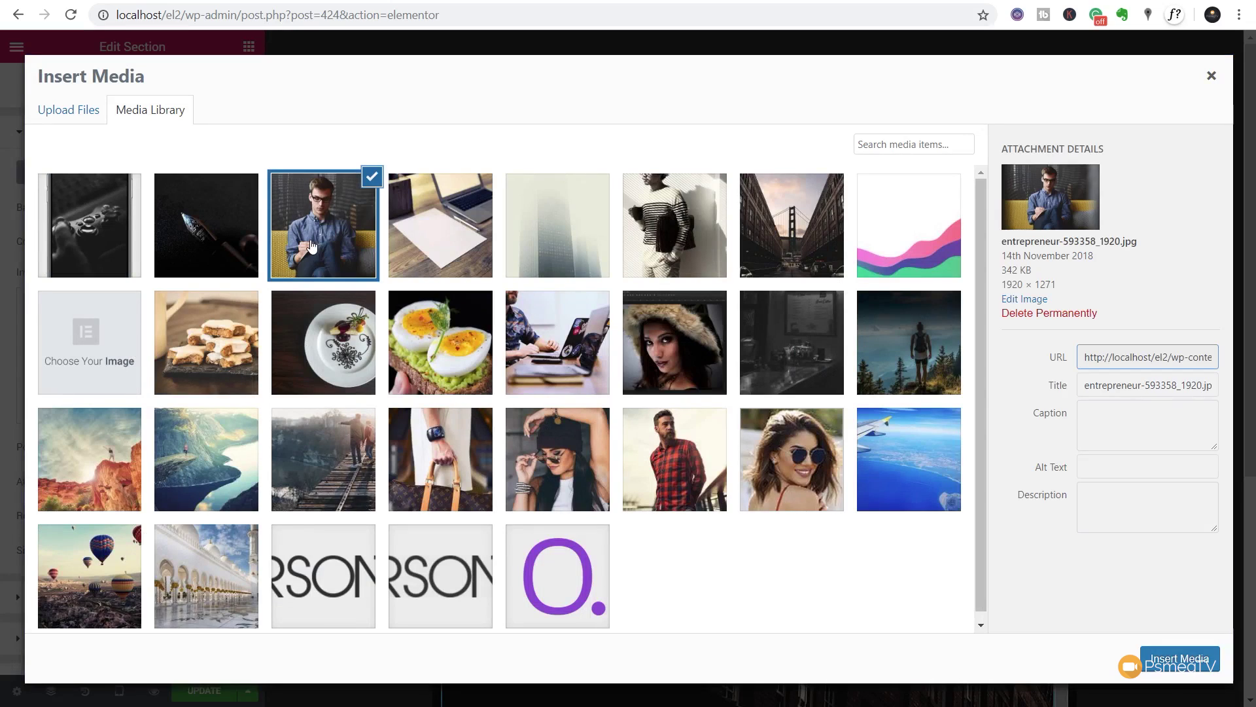
click(1189, 669)
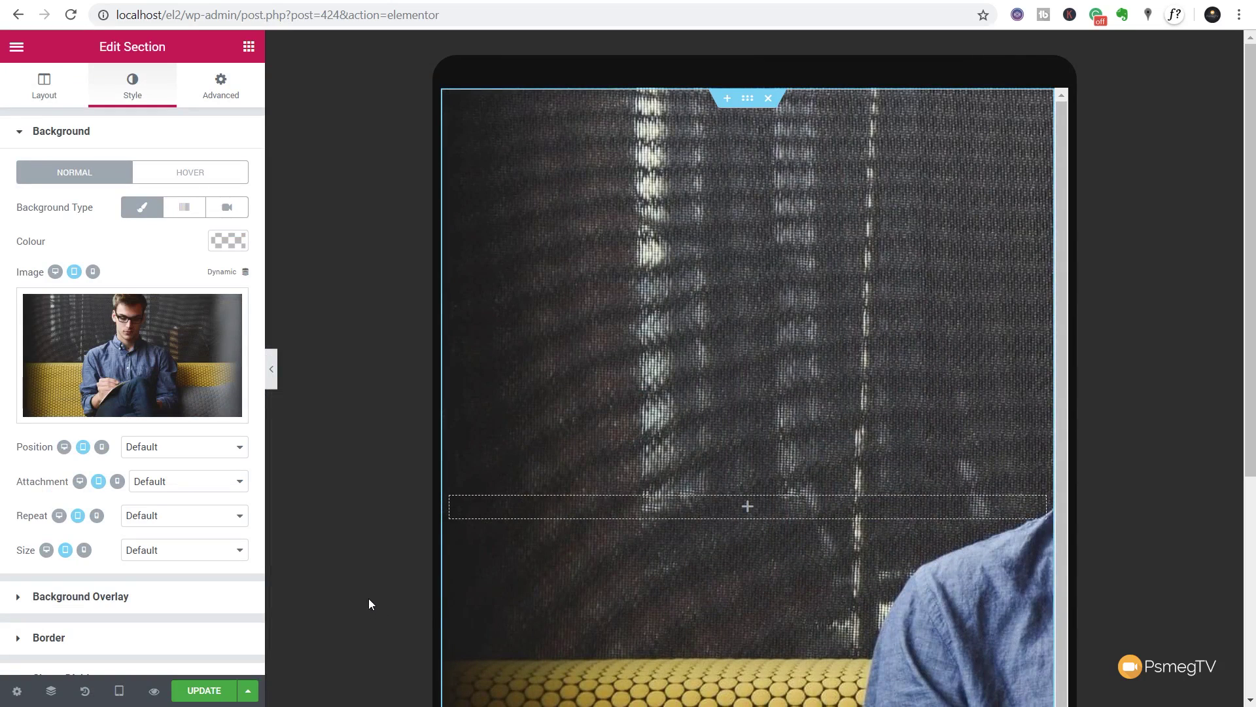
click(55, 271)
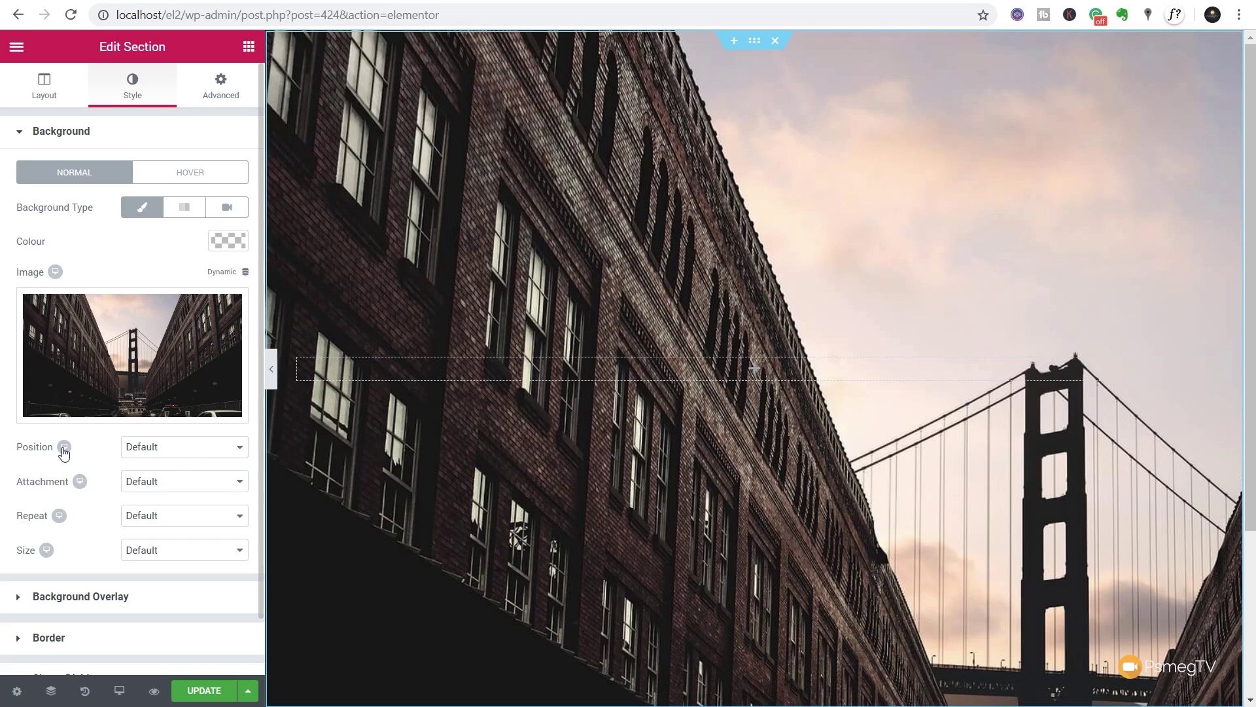
Set the desktop background to Bottom Centre position, No-repeat and Cover size.
click(207, 456)
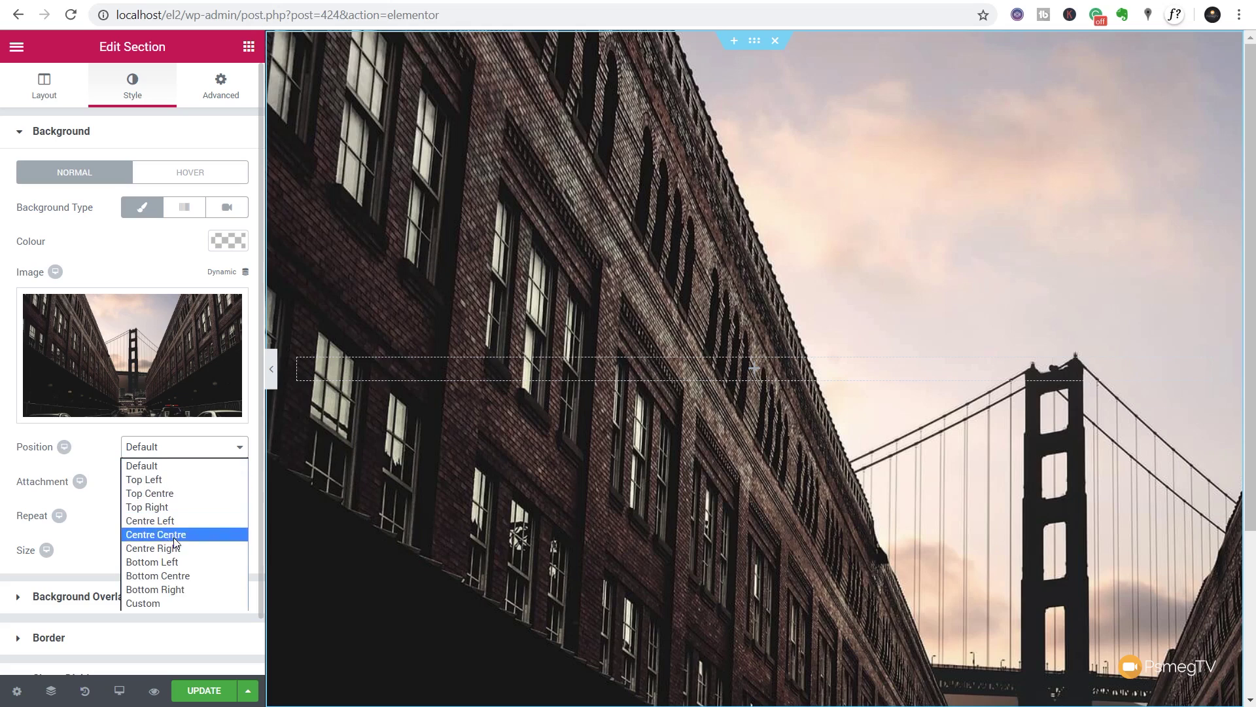
click(175, 574)
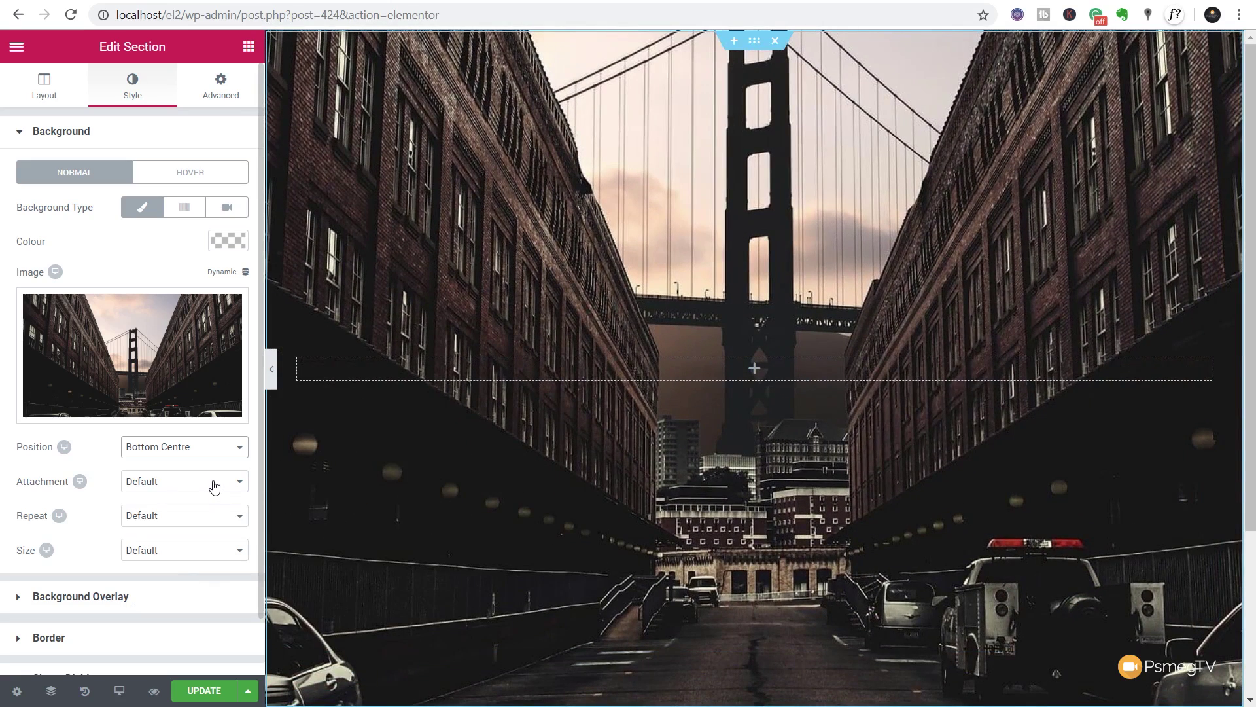
click(202, 517)
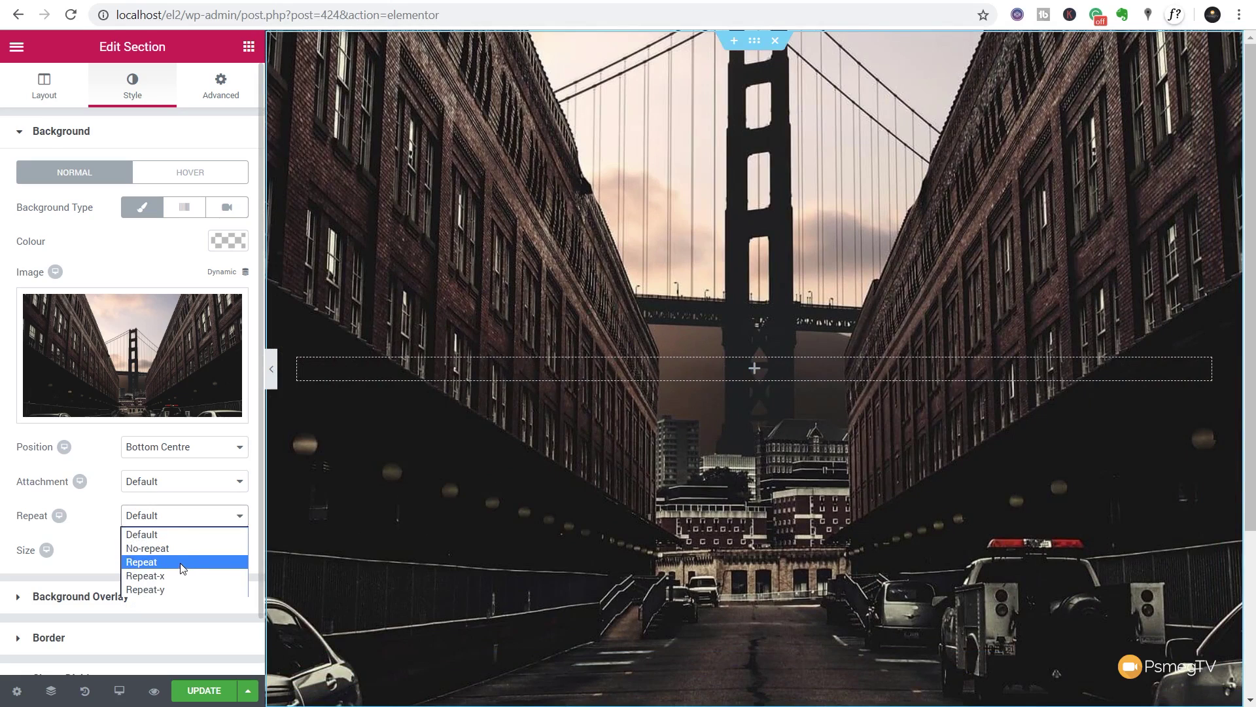
click(182, 549)
click(184, 555)
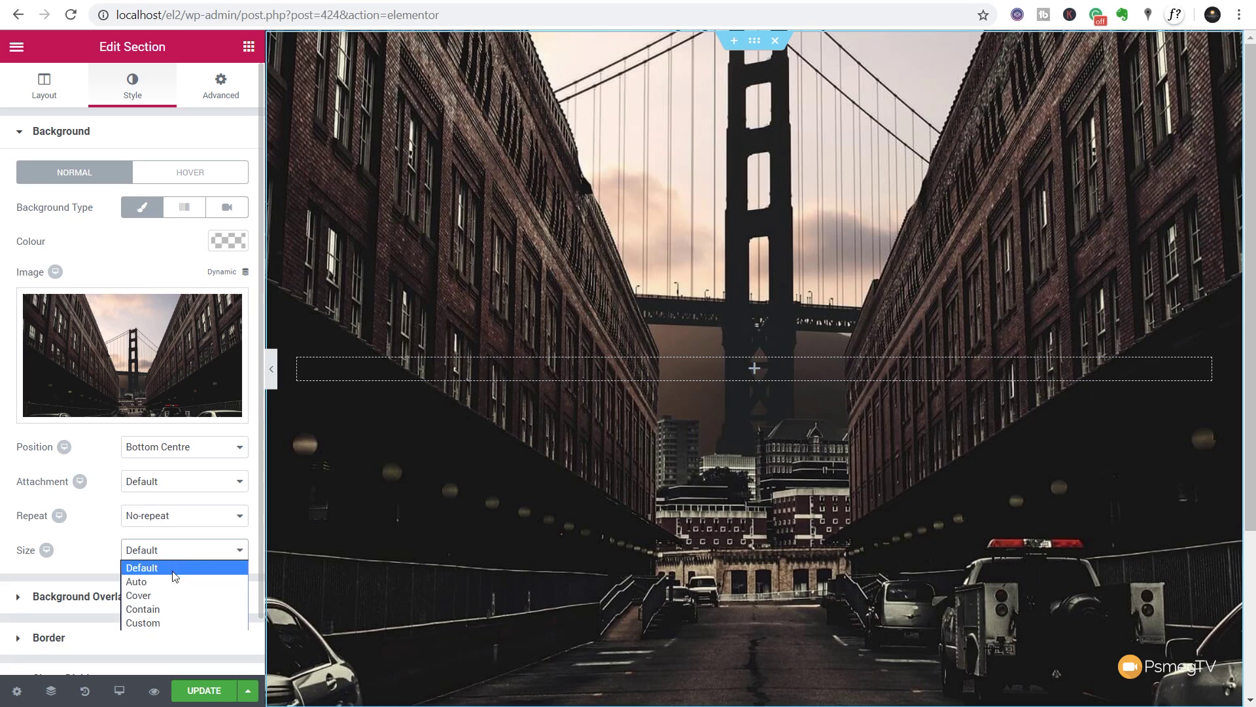
click(152, 600)
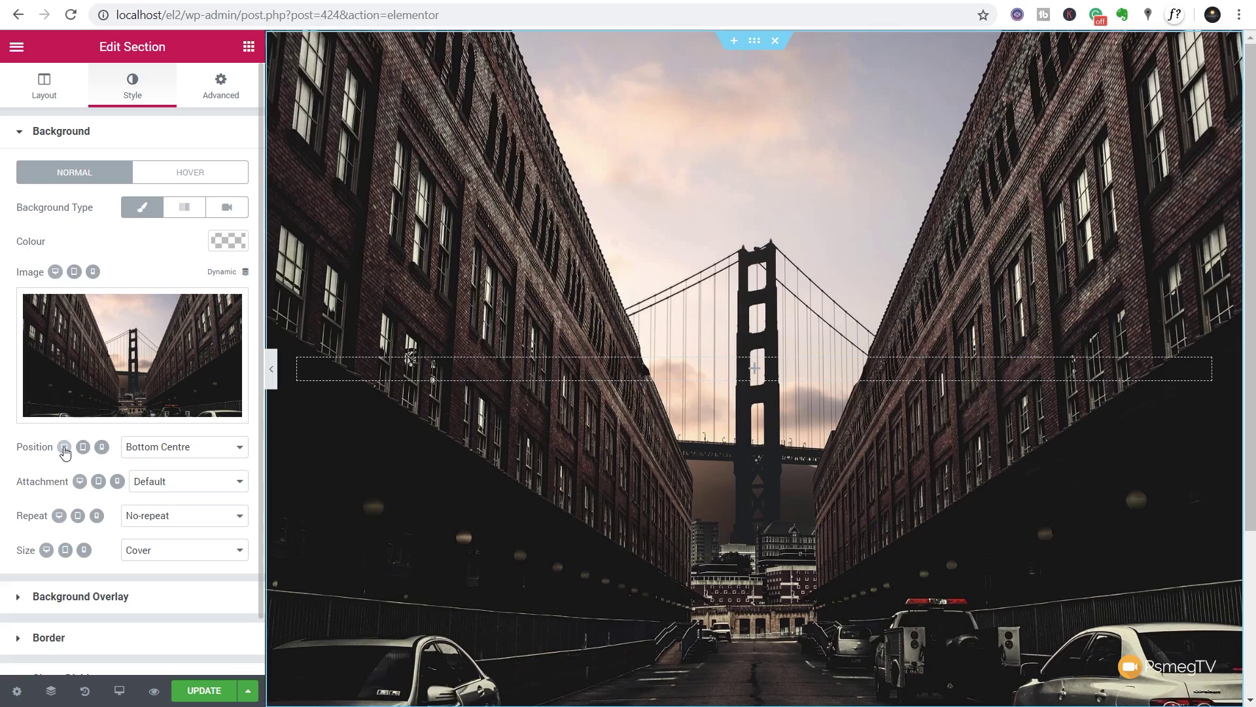
Set the tablet background position to Top Centre, then return to the desktop layout.
click(82, 447)
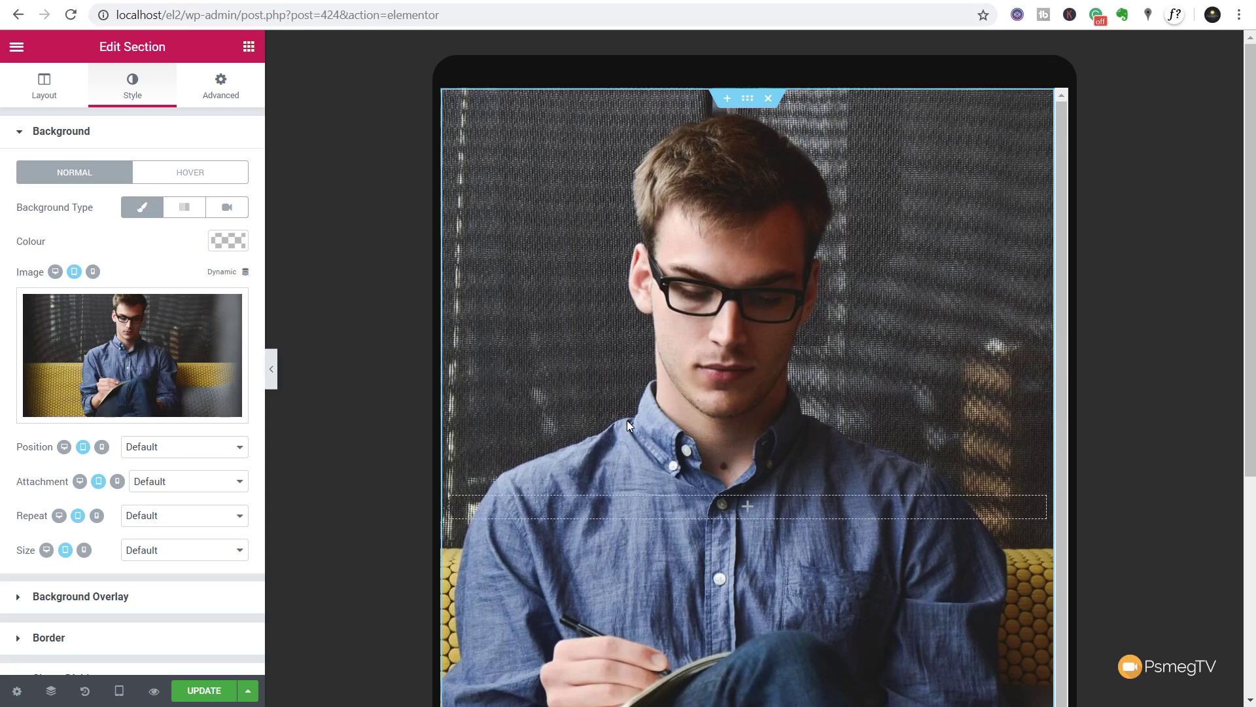
click(170, 454)
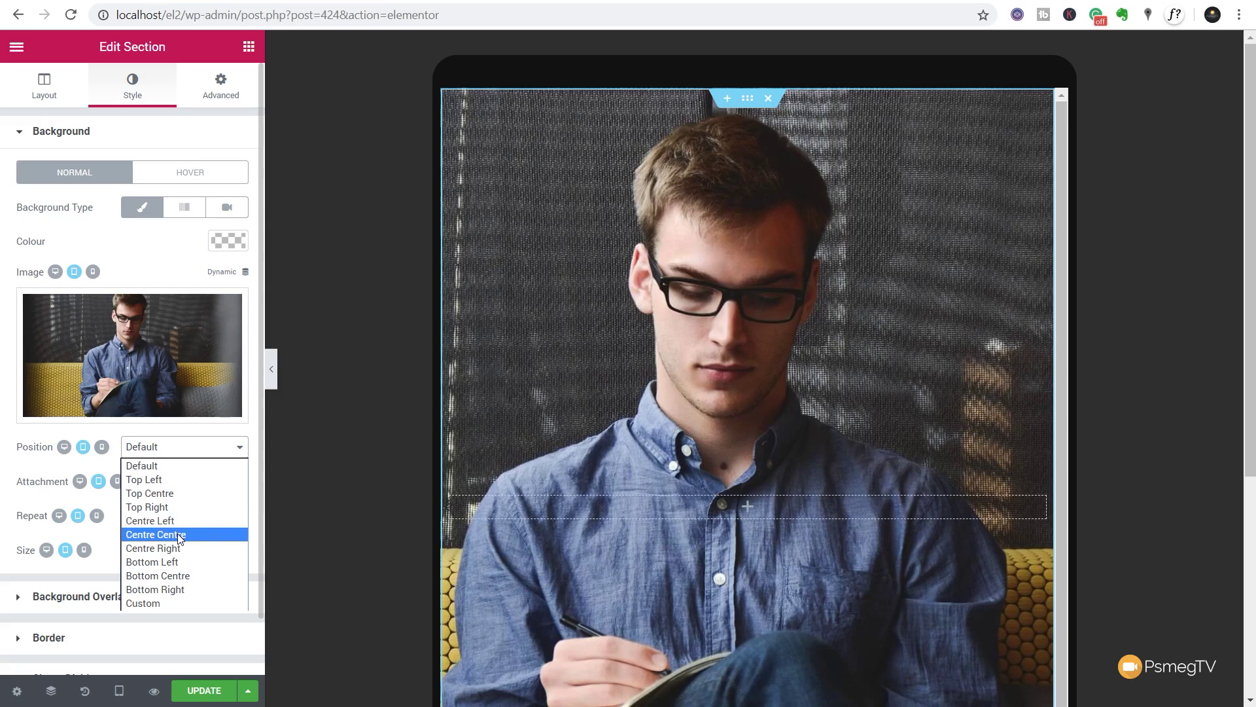
click(174, 494)
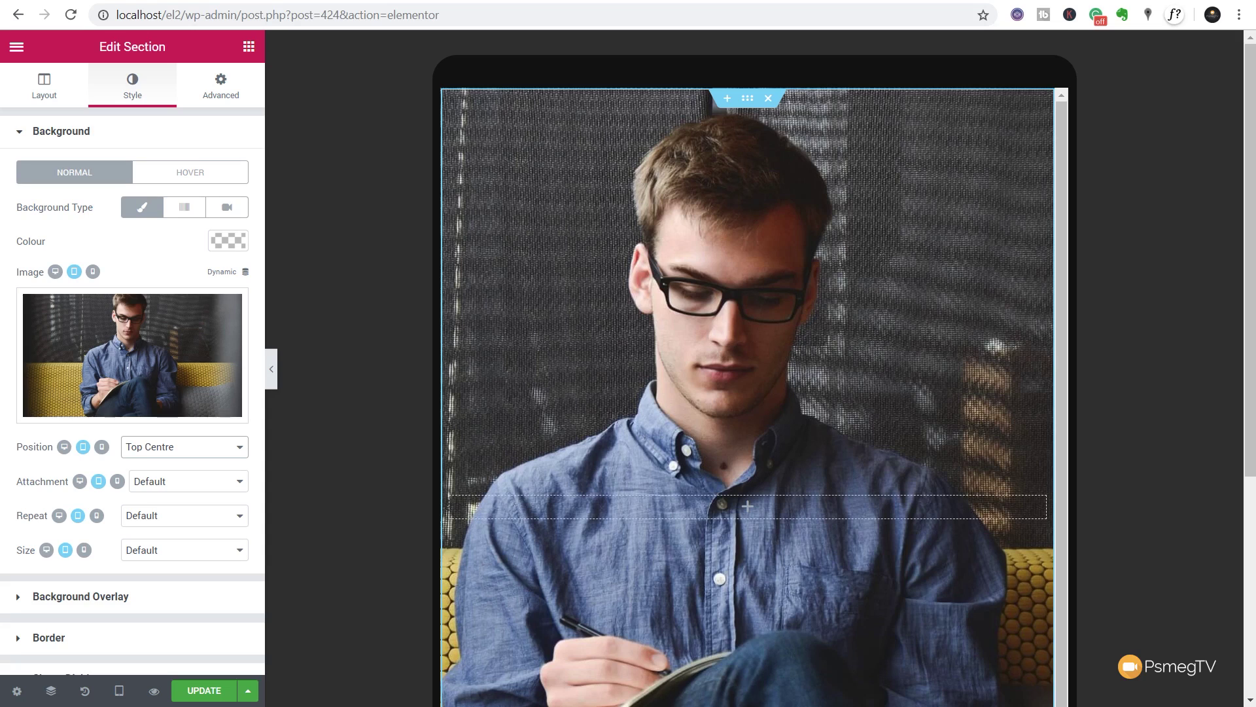
key(ctrl+shift+m)
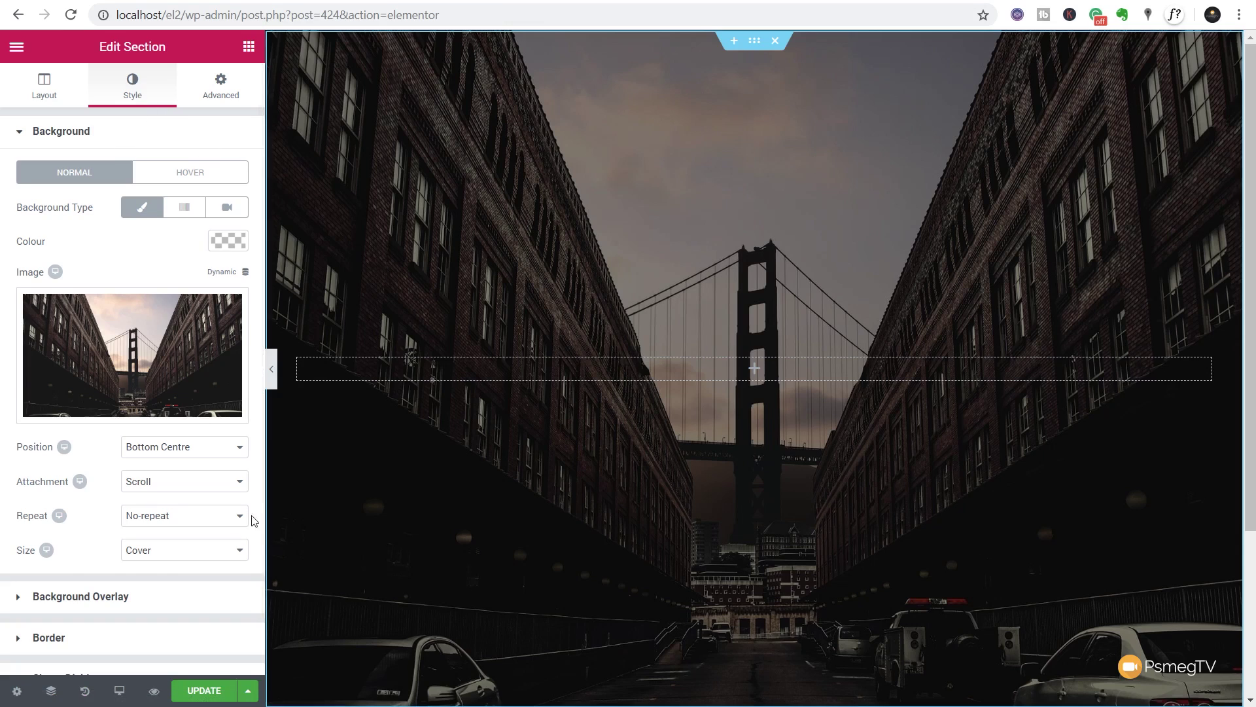
Change the desktop background size to Custom with a width of 100.
click(144, 557)
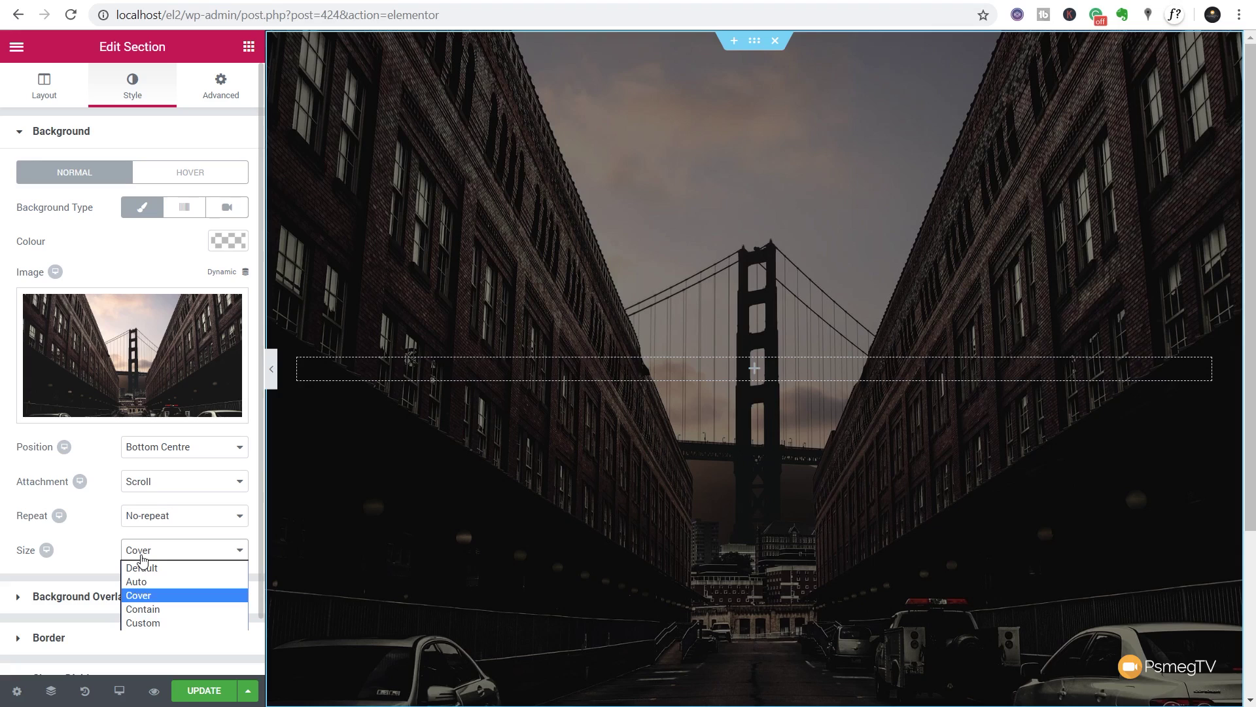
click(181, 624)
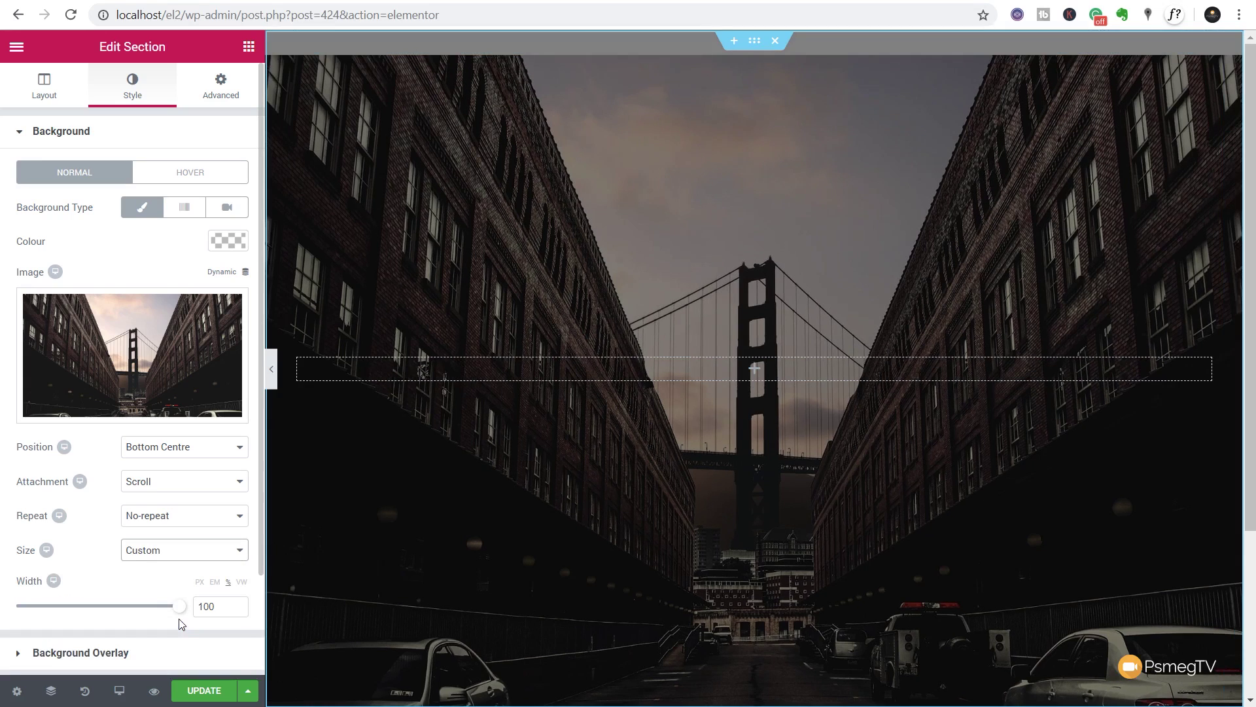
mouse_move(180, 607)
mouse_down()
mouse_move(85, 617)
mouse_move(181, 605)
mouse_up()
click(53, 580)
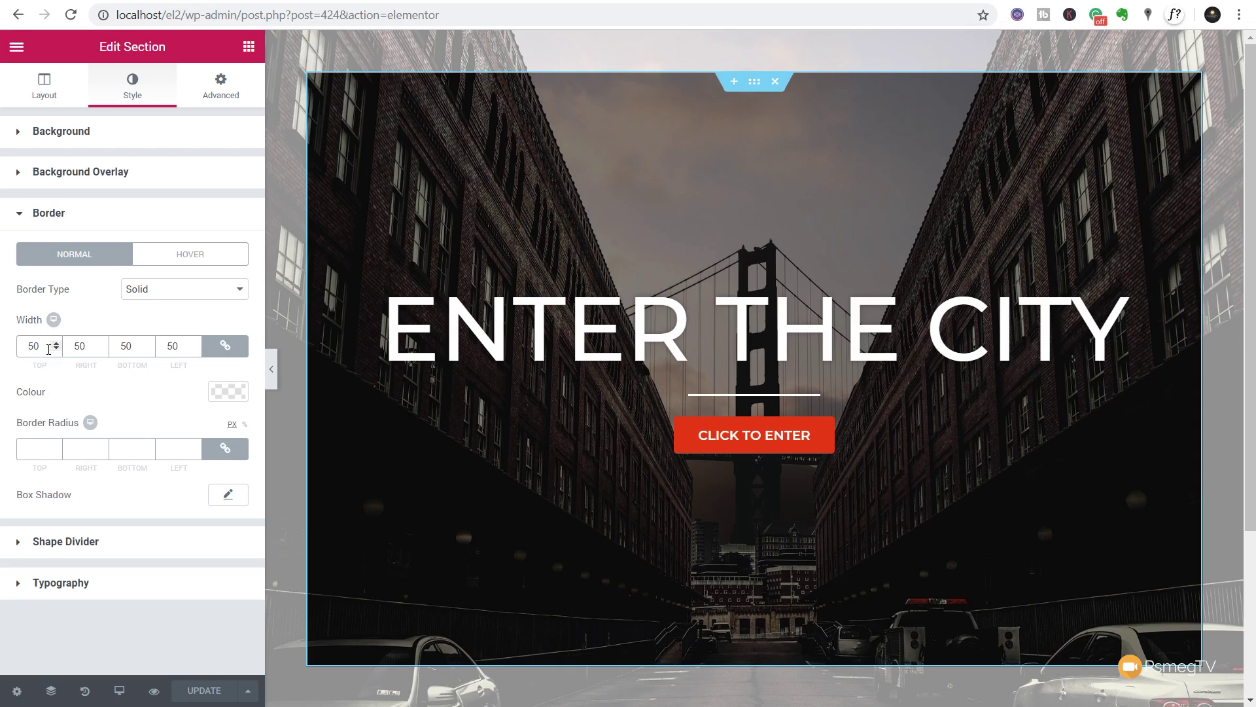
In tablet preview, set the section's border width to 30 px.
click(120, 691)
click(101, 627)
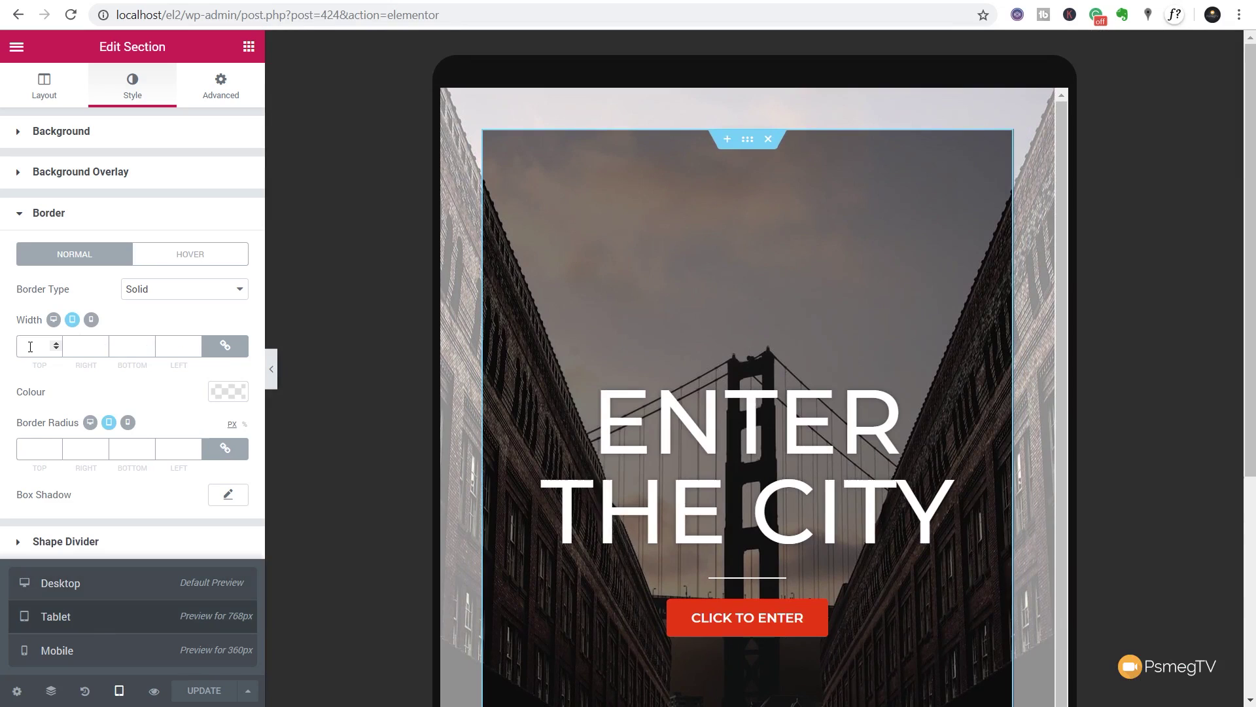
click(30, 347)
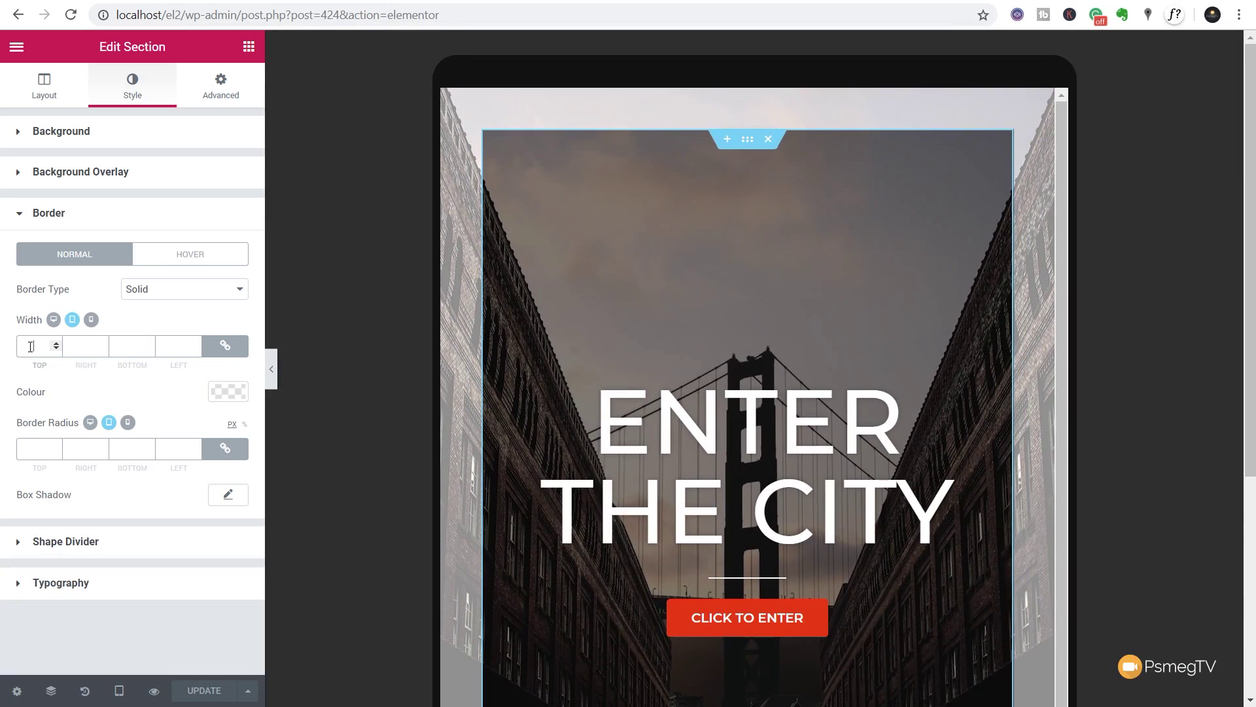
text(30)
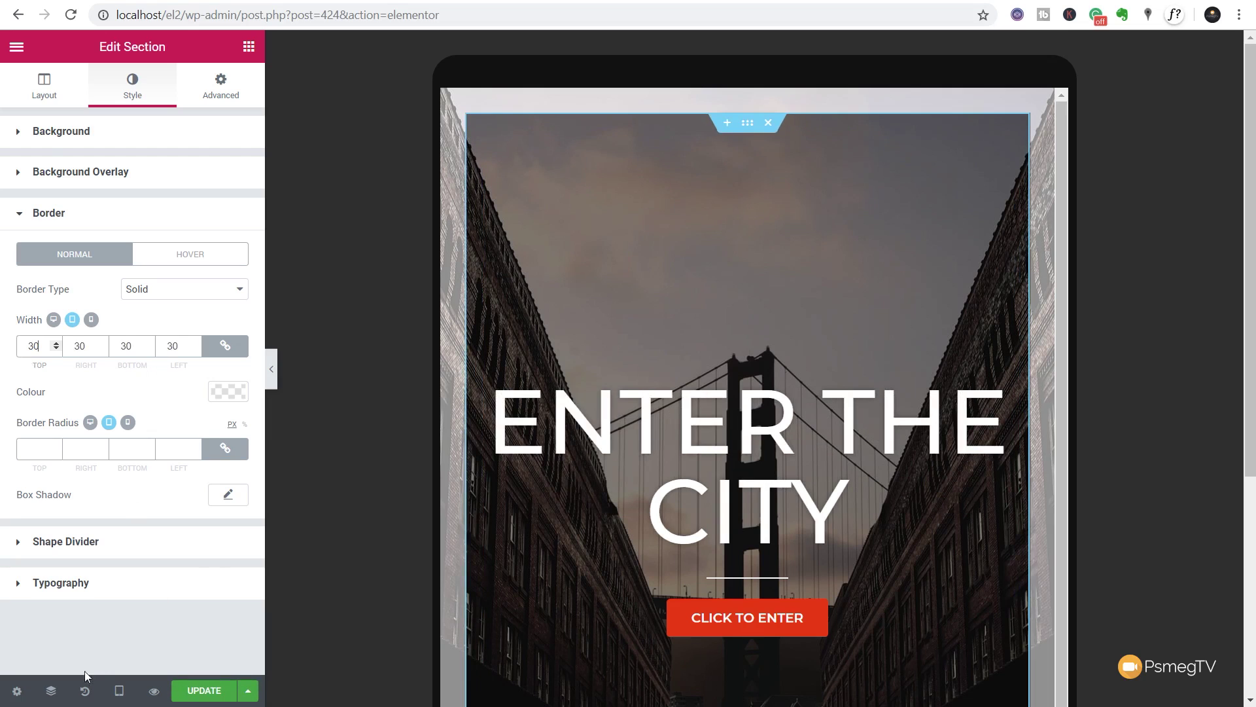
In mobile preview, set the section's border width to 15 px.
click(118, 691)
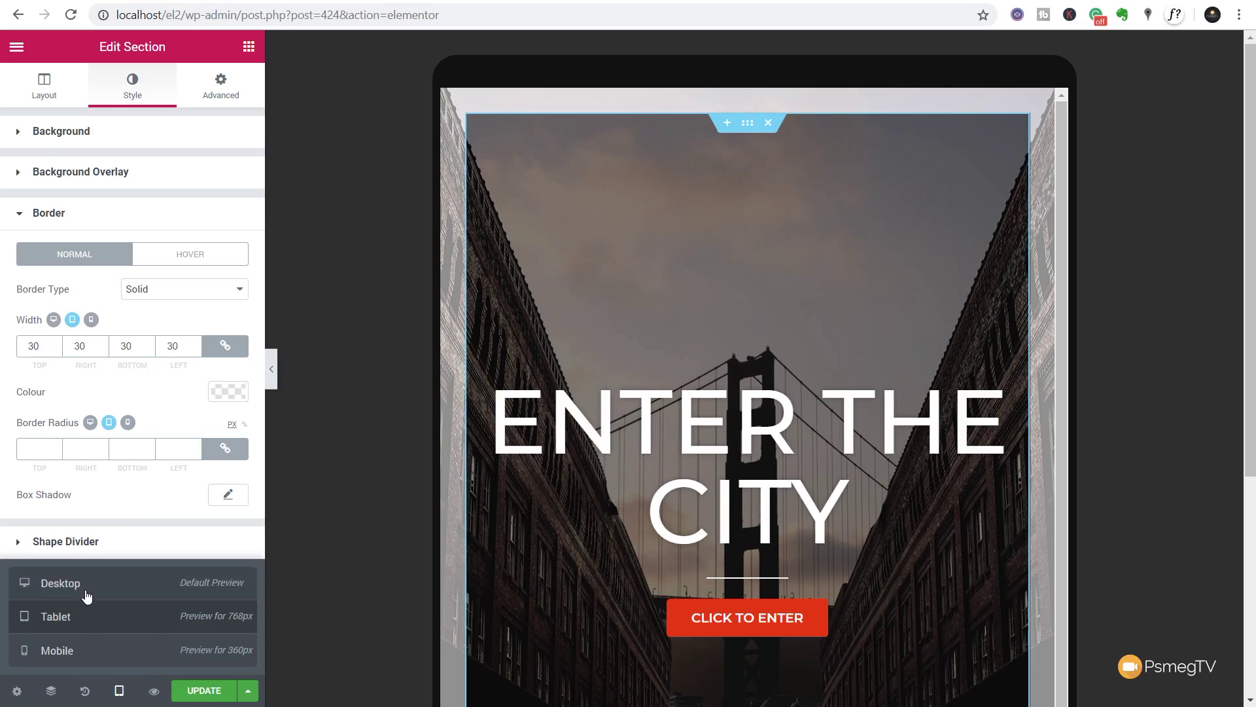
click(78, 650)
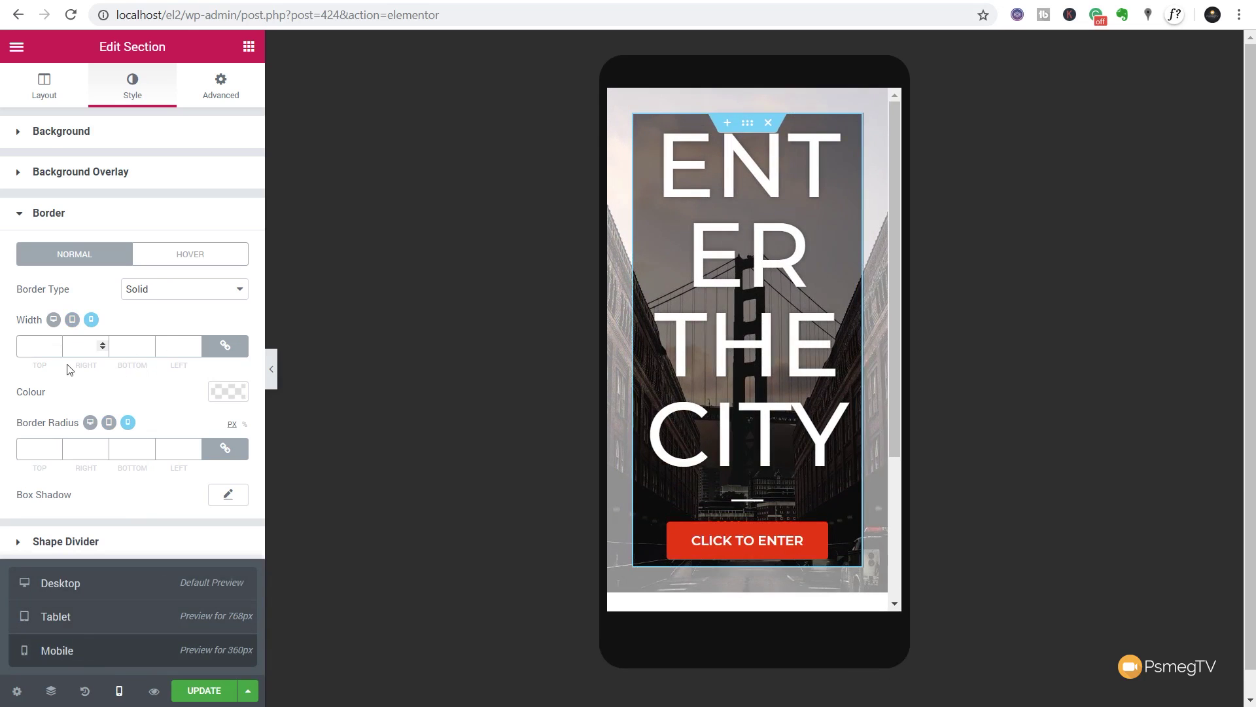
click(43, 348)
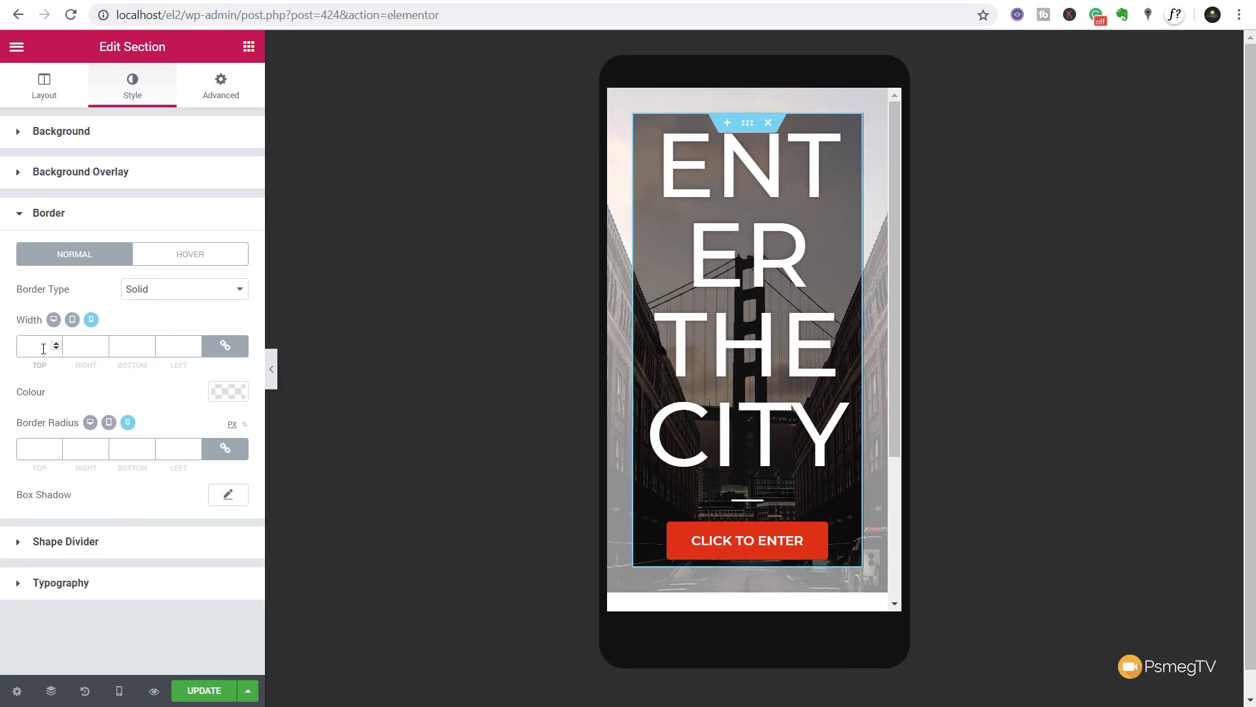
text(15)
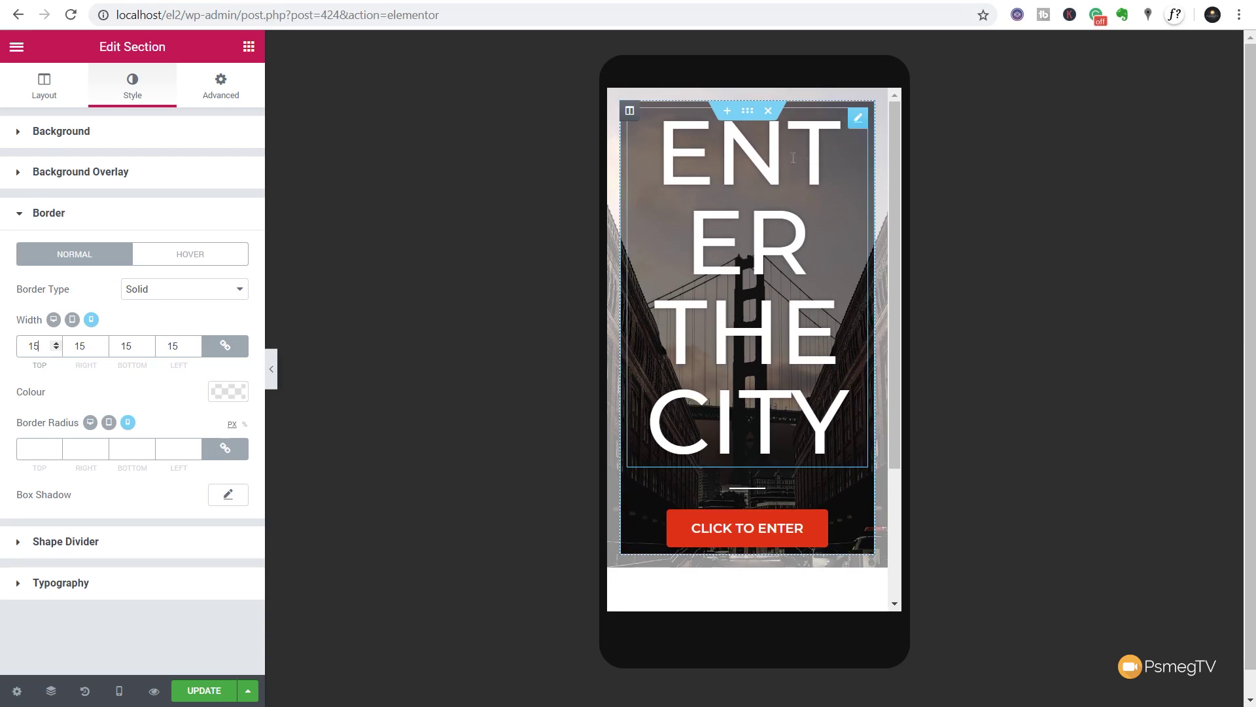
click(858, 119)
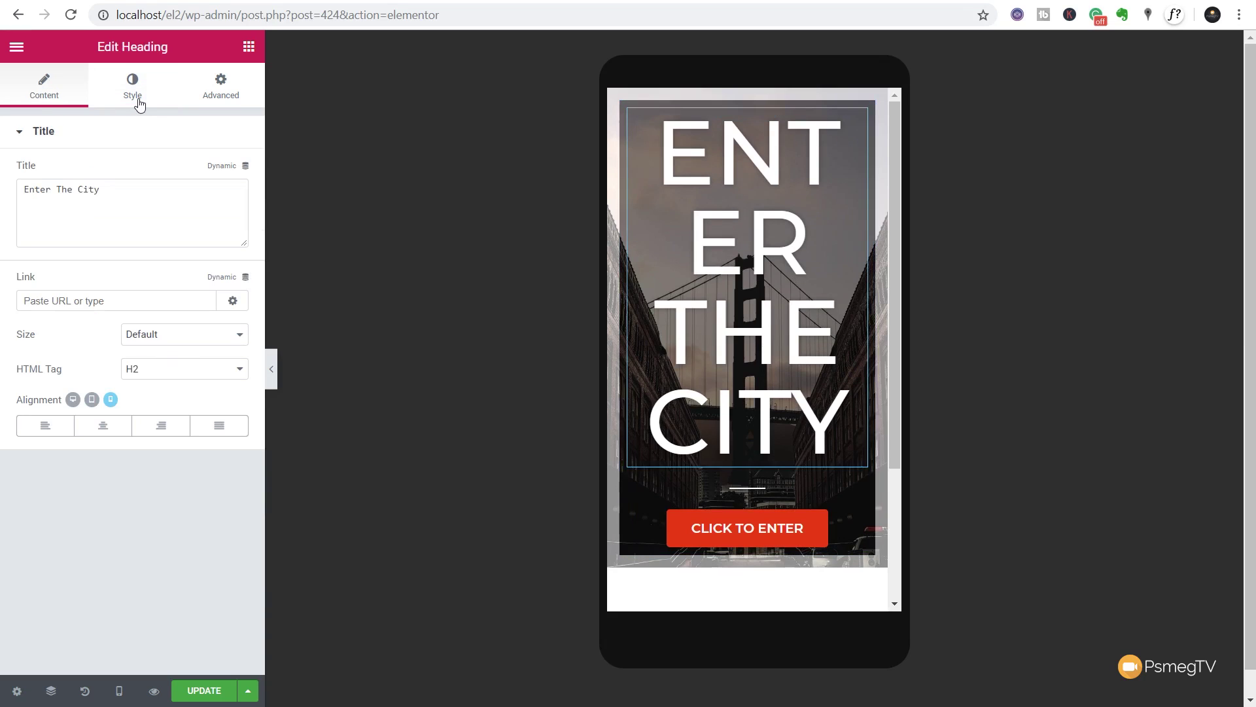
Shrink the mobile heading's typography size to 53 px.
click(136, 98)
click(226, 207)
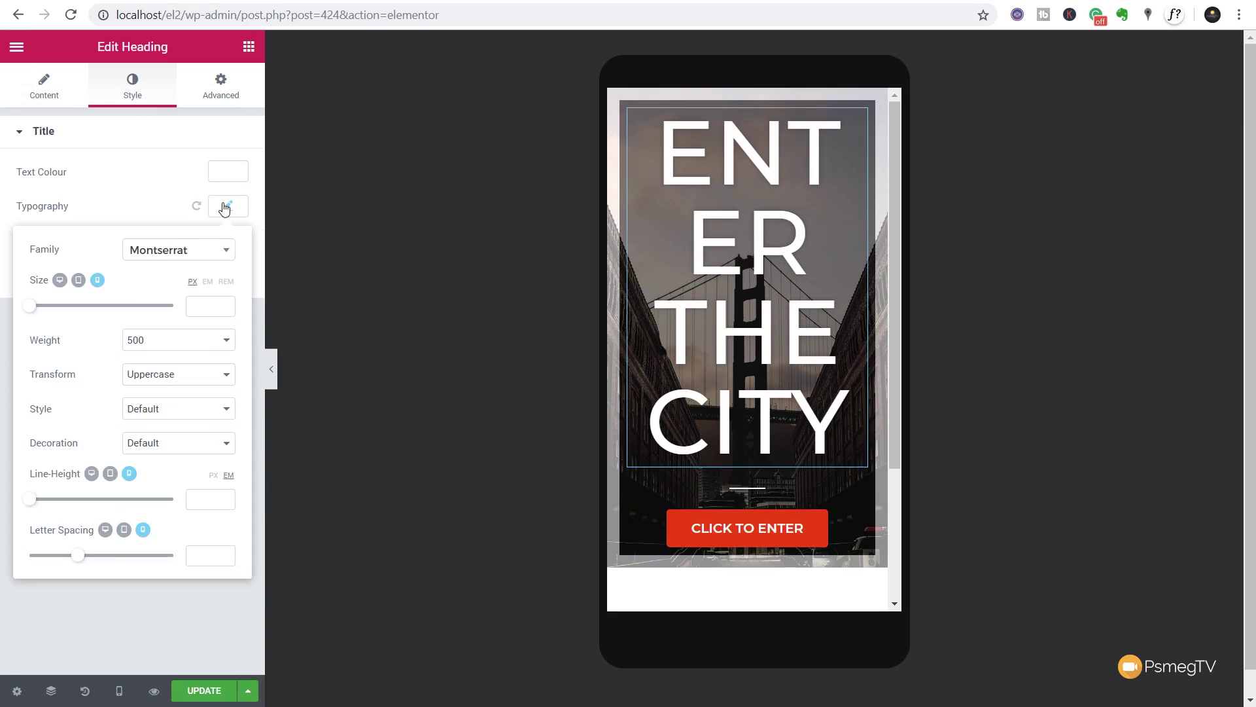
drag(32, 307, 70, 310)
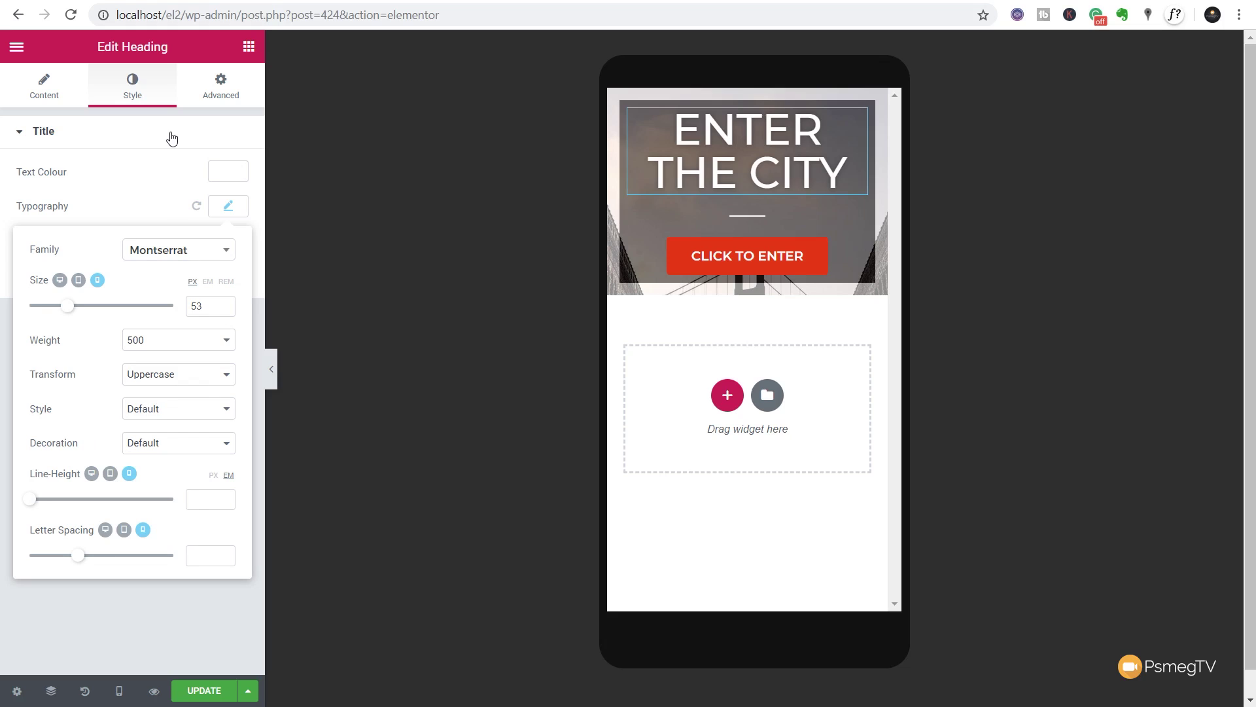
click(134, 86)
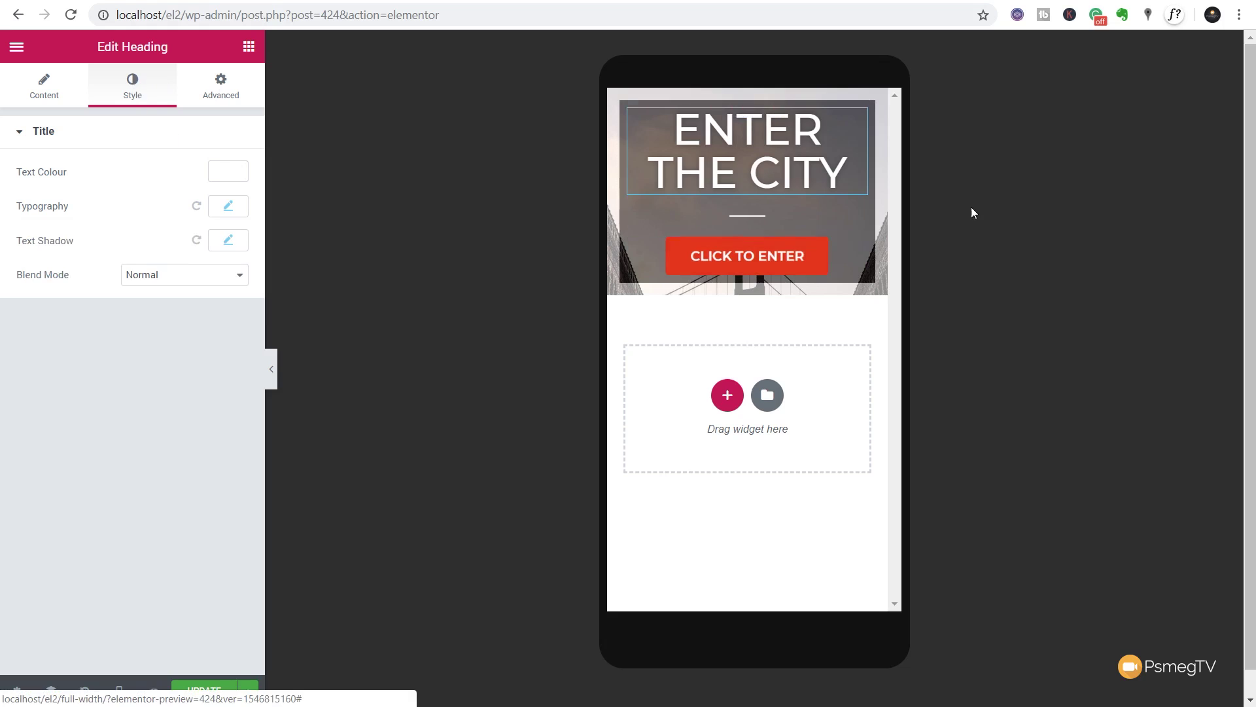
Select the hero section and expand its Border style settings for review.
click(747, 113)
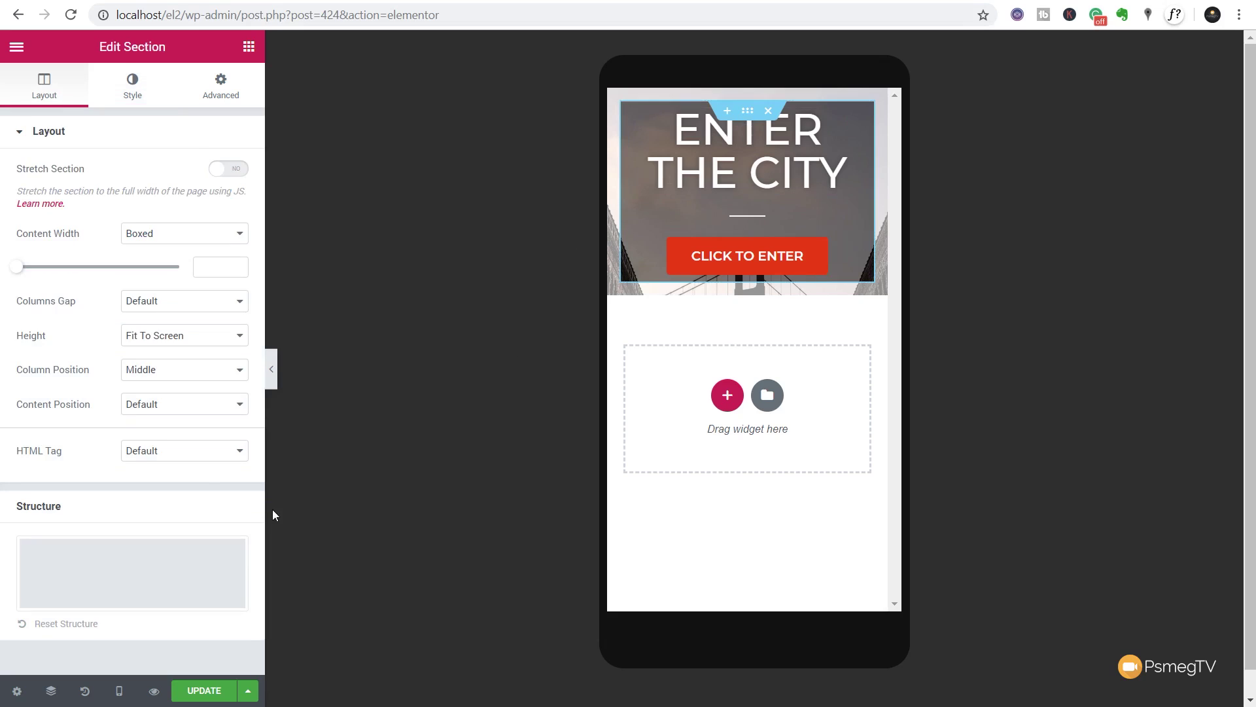
click(144, 90)
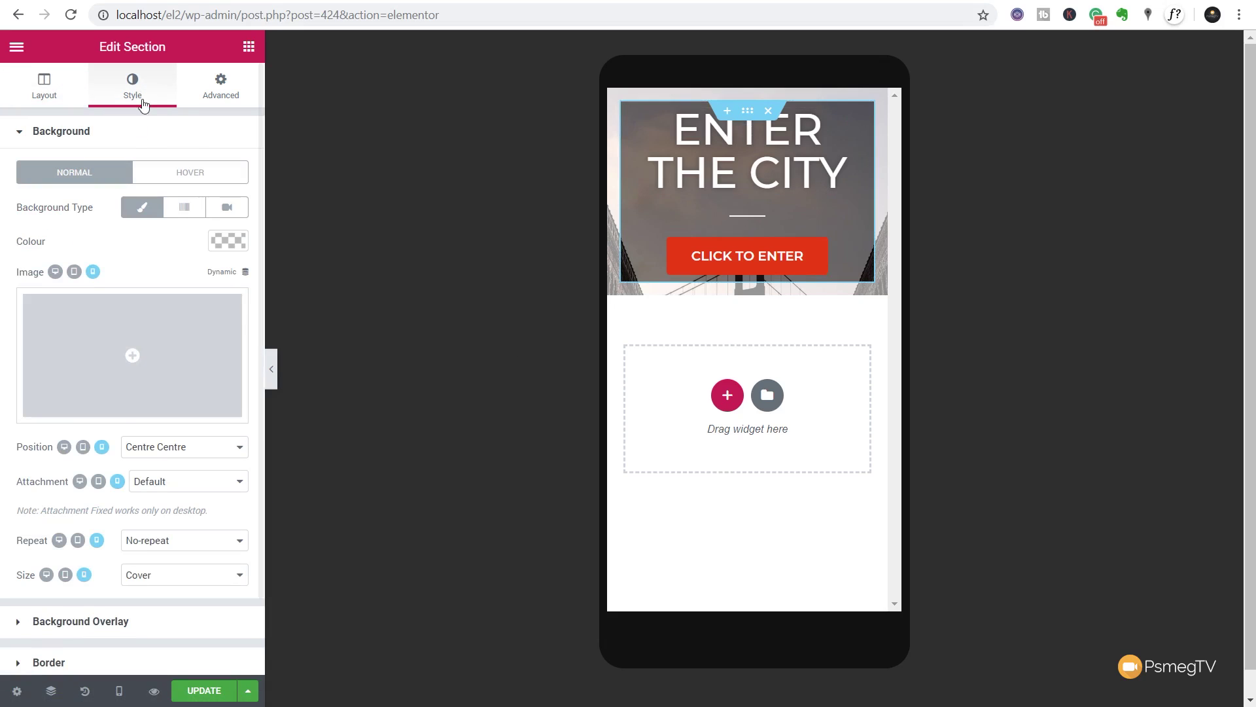
click(128, 141)
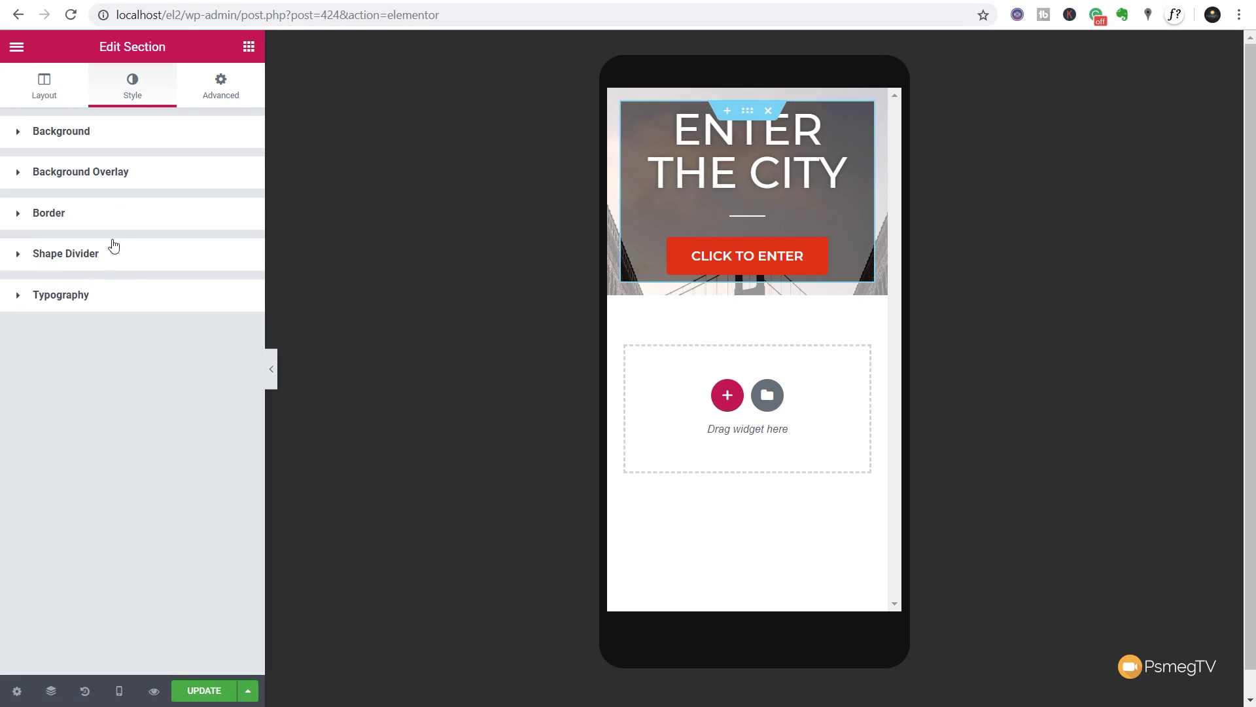
click(63, 217)
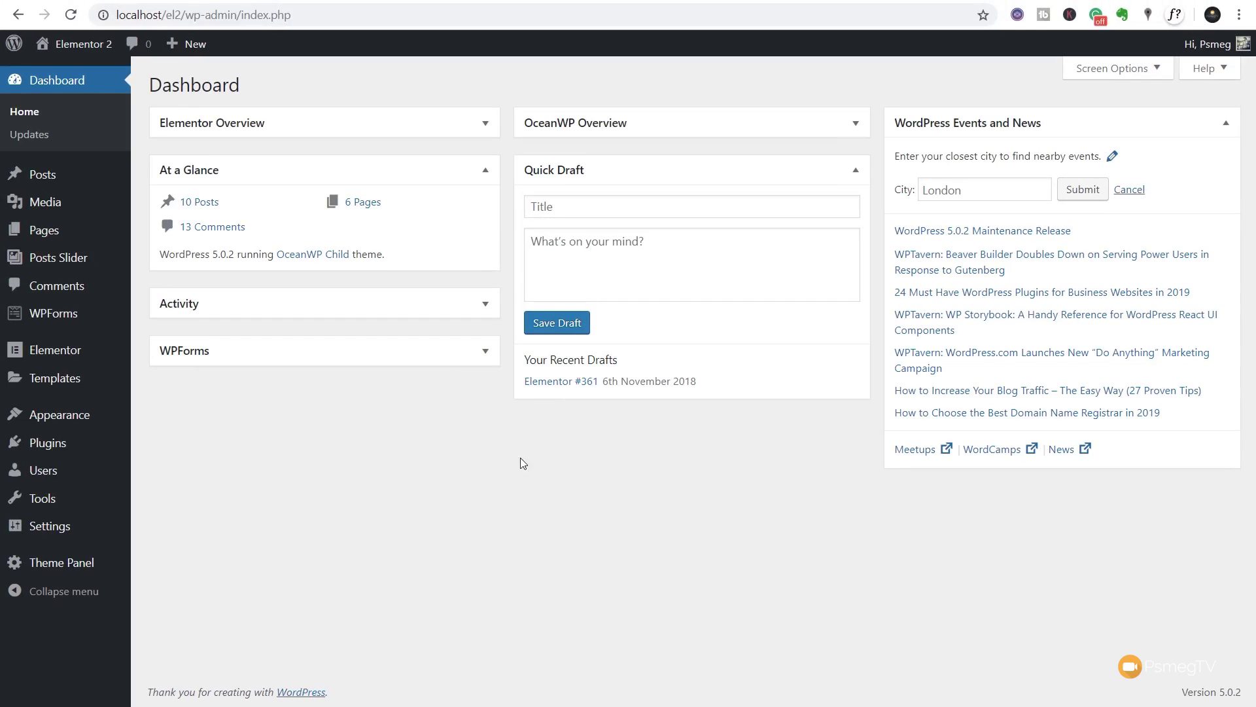
Bring up the Templates submenu in the WordPress admin sidebar.
mouse_move(88, 354)
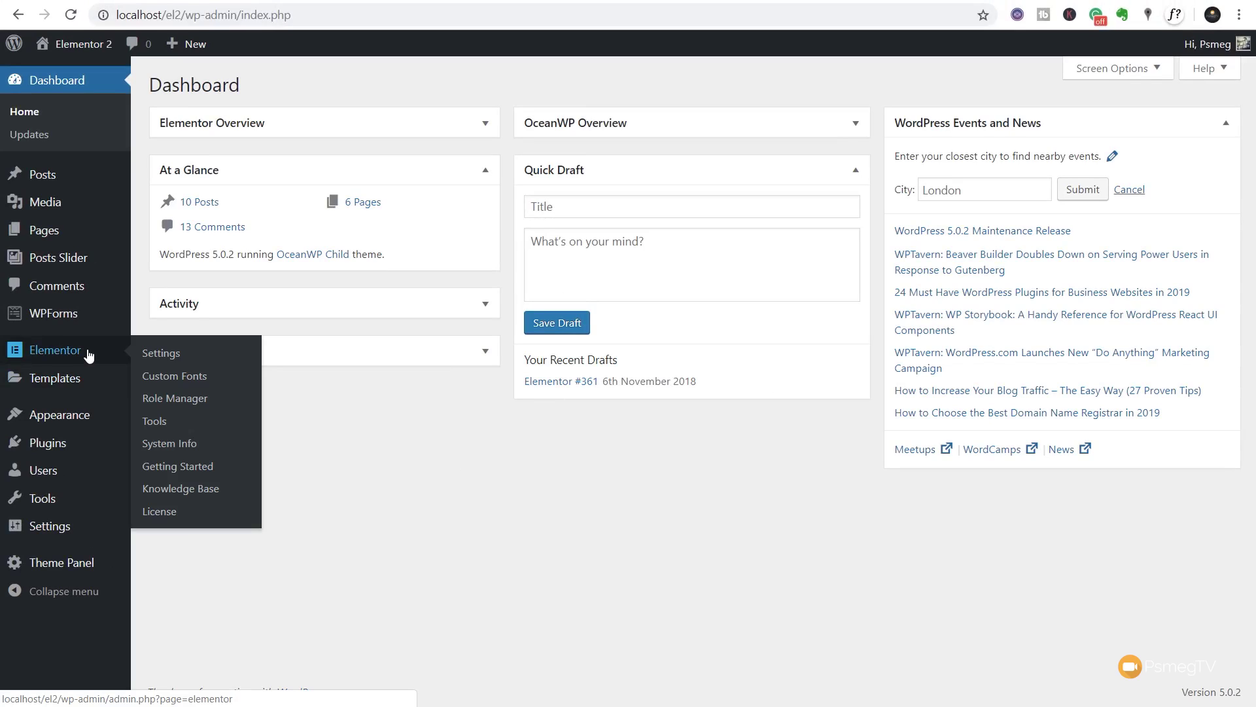
mouse_move(76, 382)
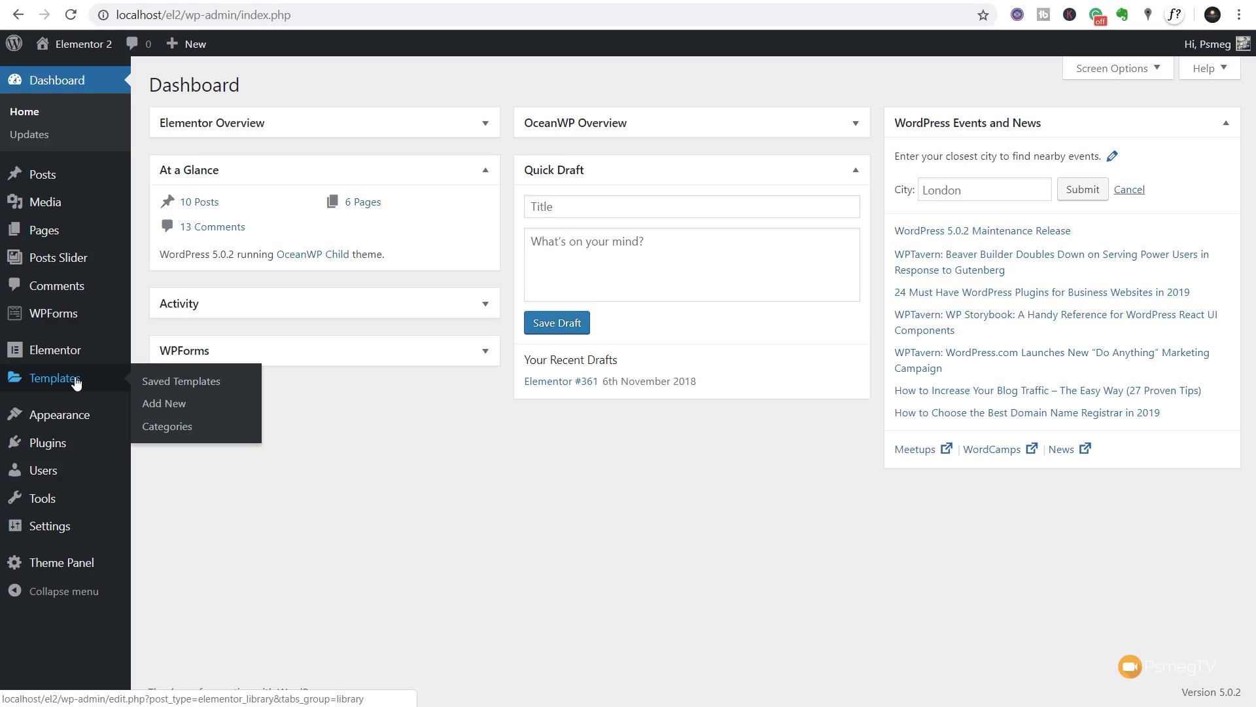
Open Saved Templates and filter the list to the Blog Templates category.
click(152, 385)
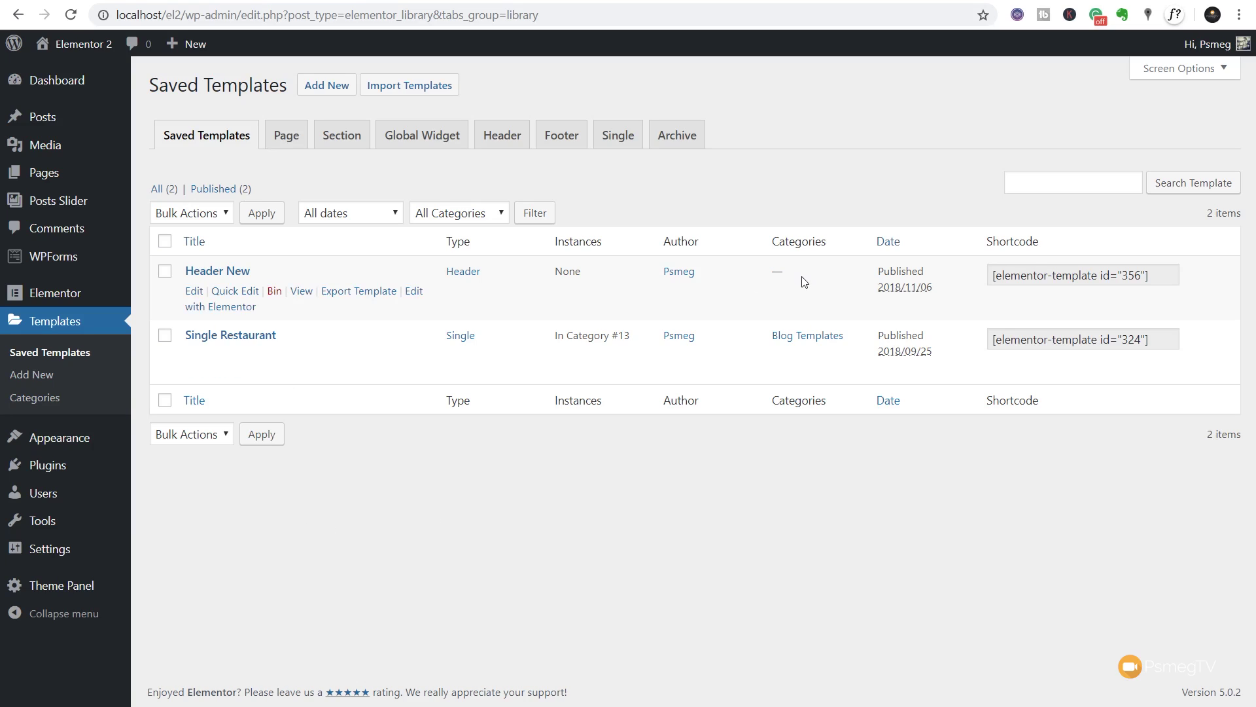
click(800, 337)
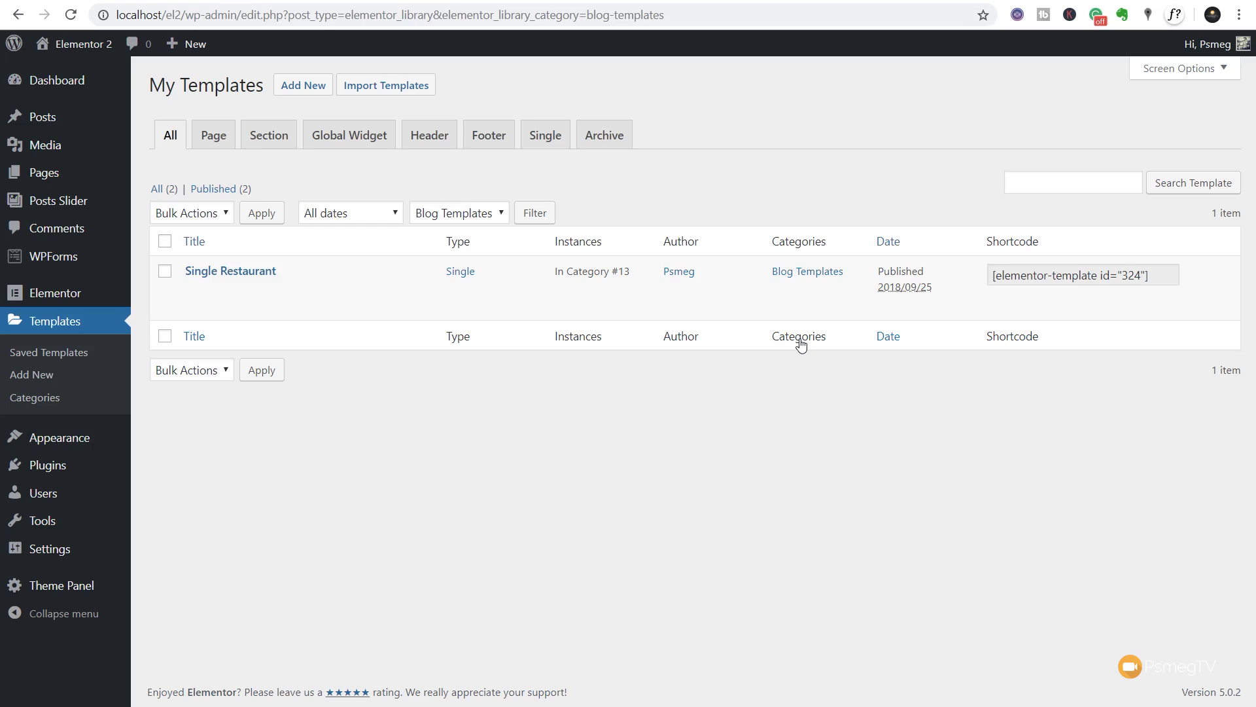
Create a template category named 'Page Templates' on the Categories page.
click(50, 403)
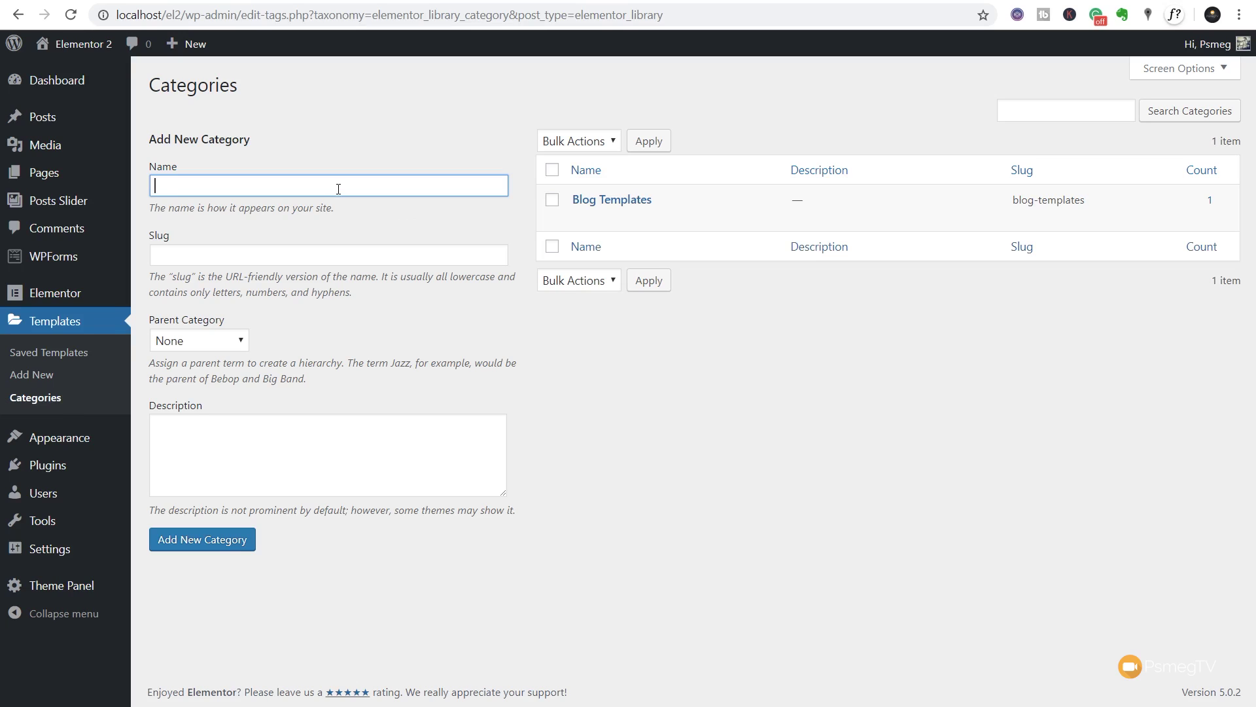
text(Page Templates)
click(208, 542)
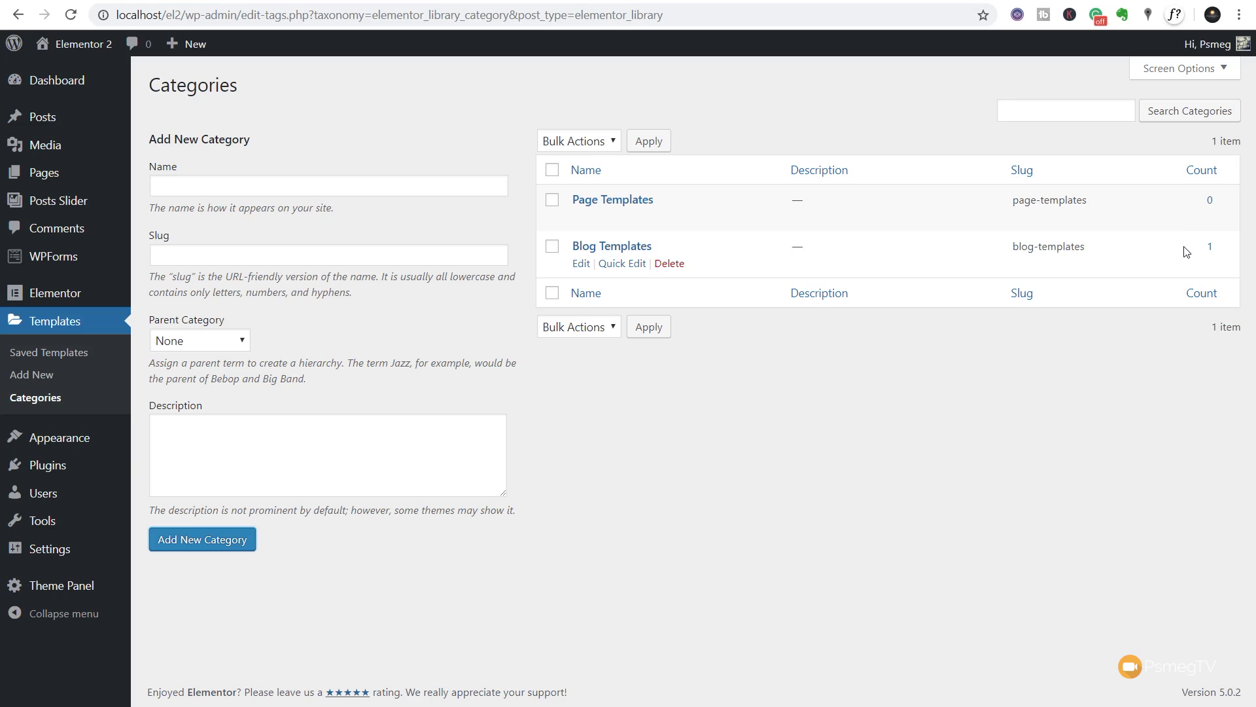
click(51, 354)
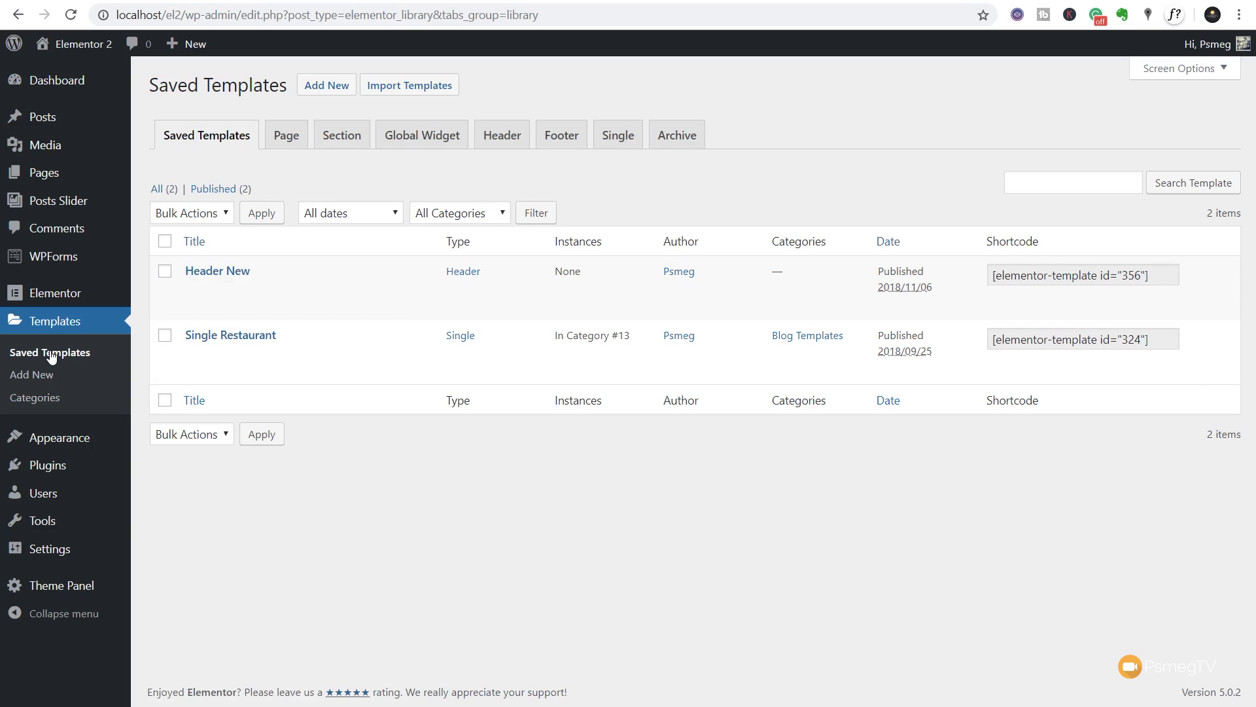
Tick Page Templates as Header New's category, update the template, and go back to Saved Templates.
click(244, 272)
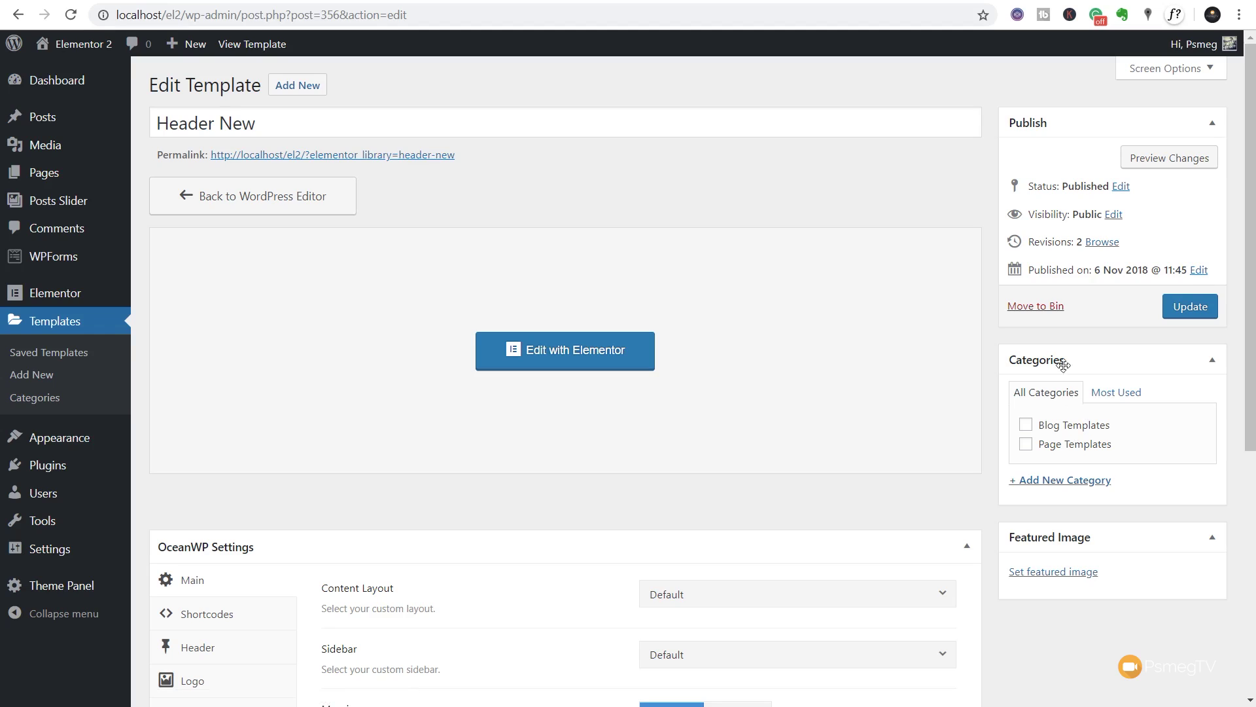
click(1074, 447)
click(1171, 310)
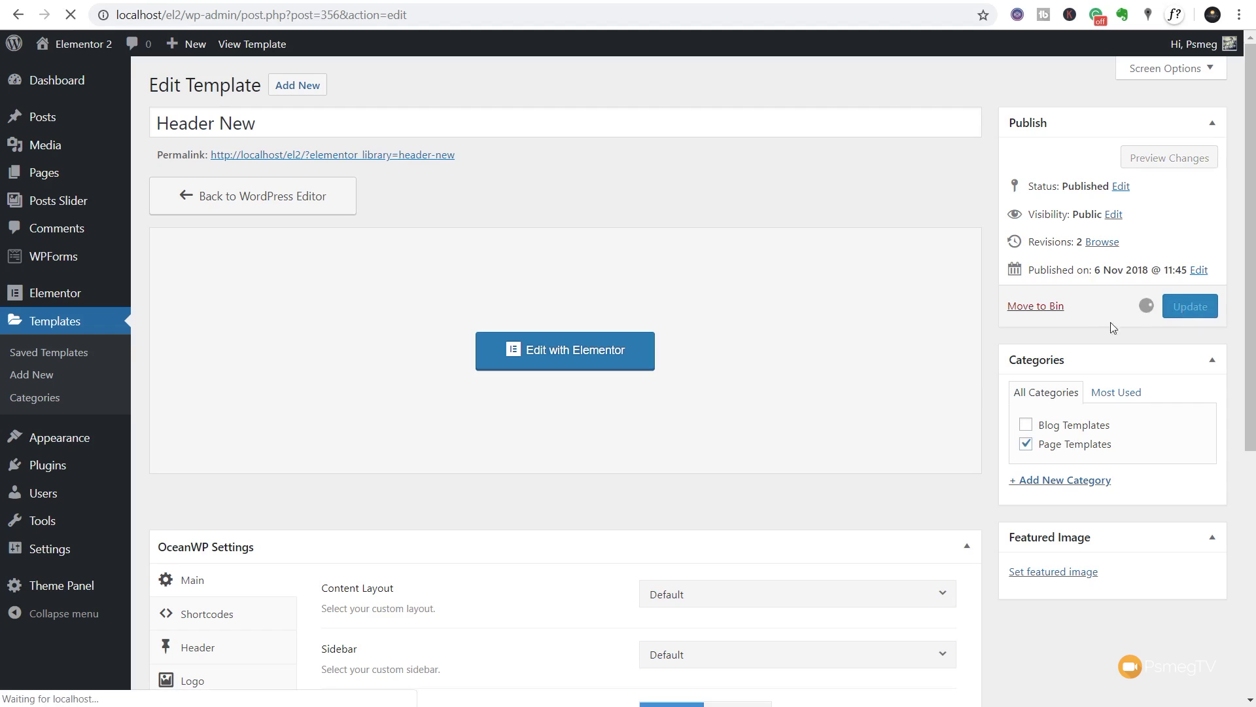
click(44, 354)
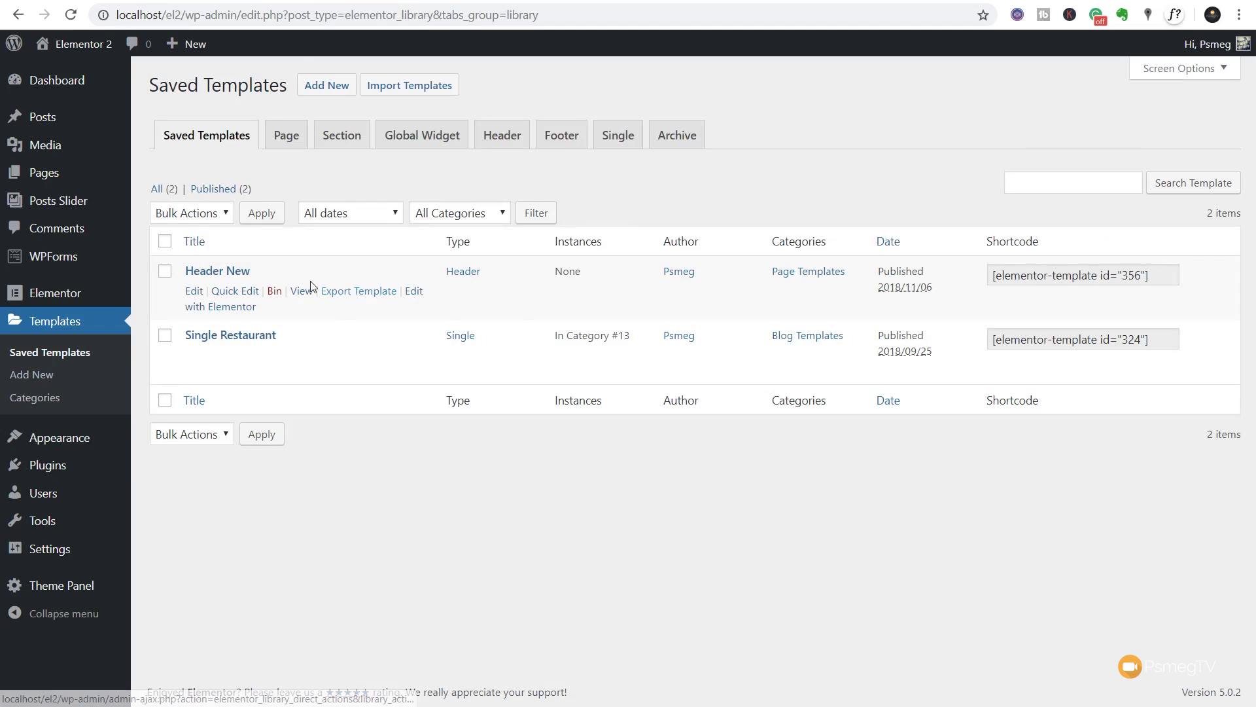
Filter the Saved Templates list to the Page Templates category.
click(794, 280)
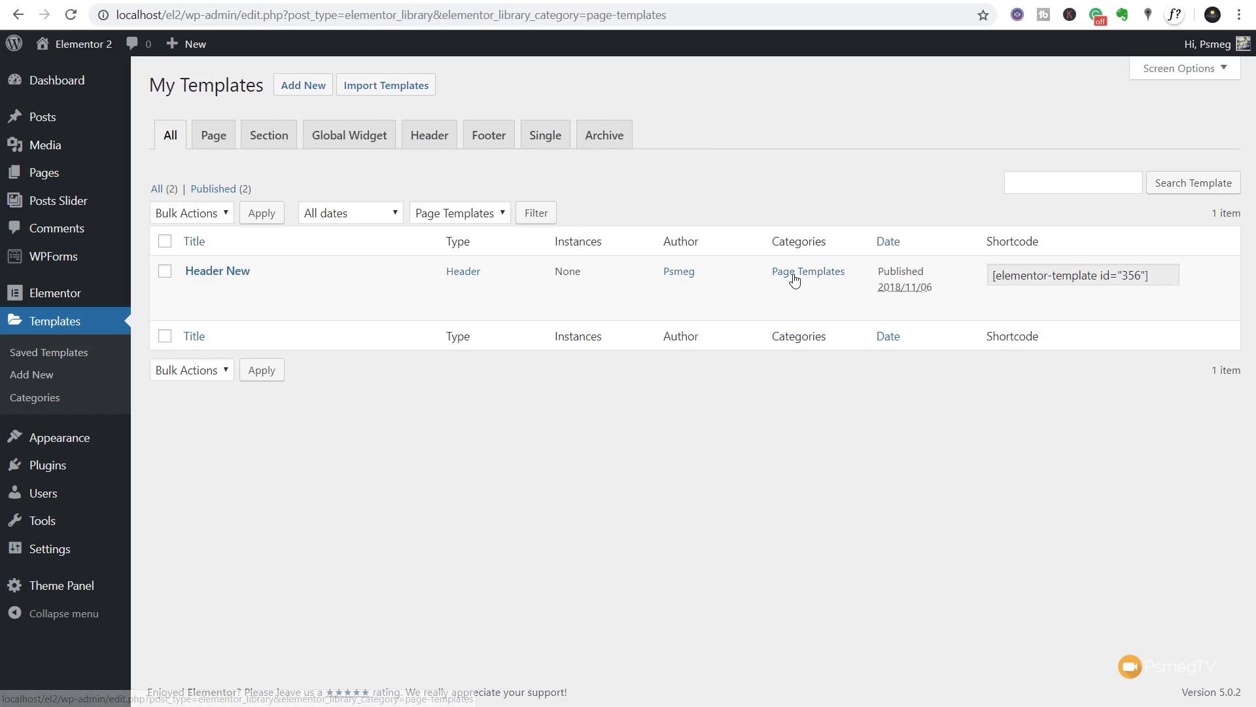